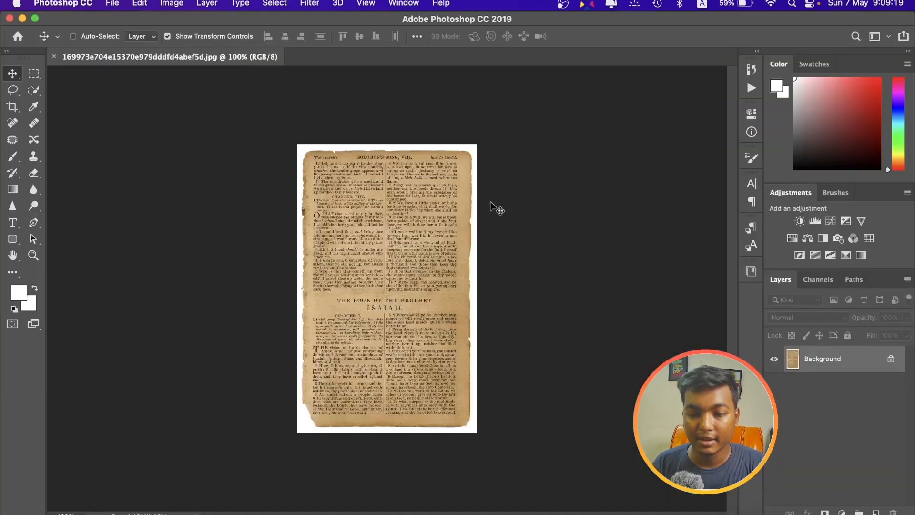
Step: Add a Levels adjustment layer above the scanned page and set its white point by sampling the yellowed paper near the page's edge
scroll(372, 195, up, 3)
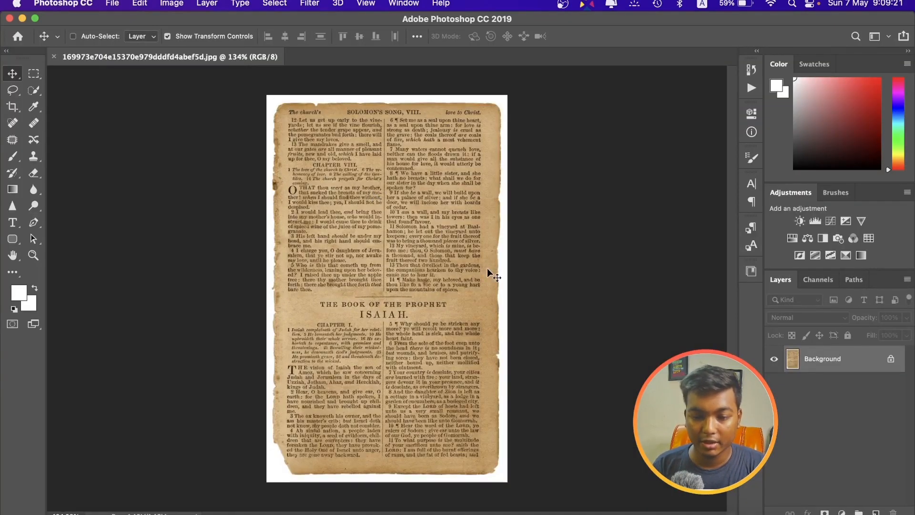
scroll(486, 268, up, 4)
scroll(487, 267, down, 2)
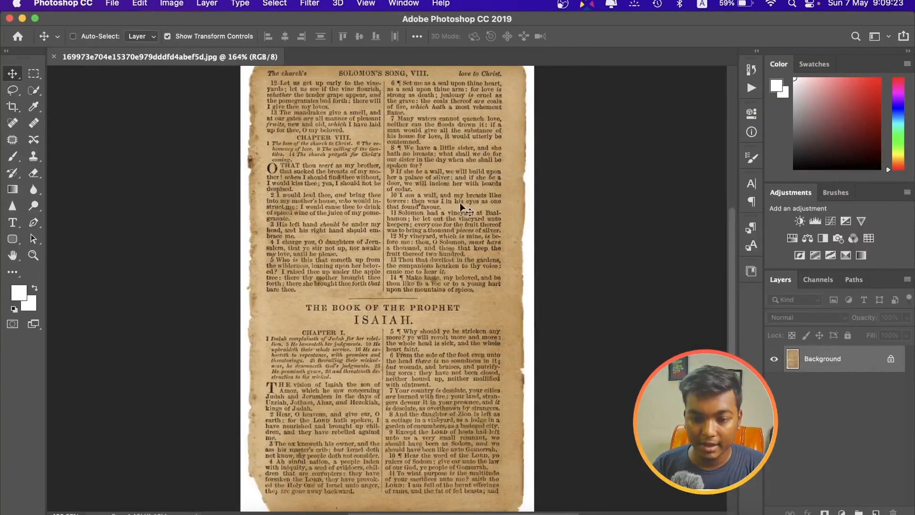
scroll(460, 203, up, 5)
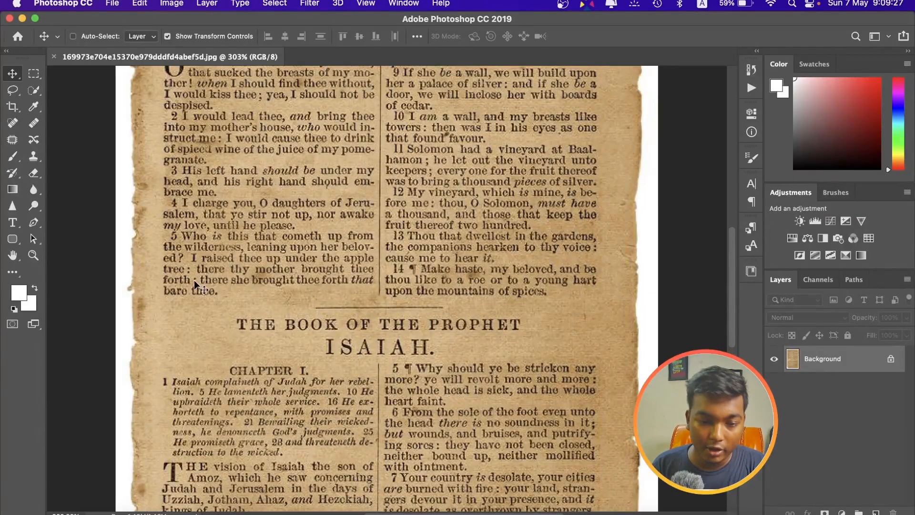
scroll(194, 279, down, 4)
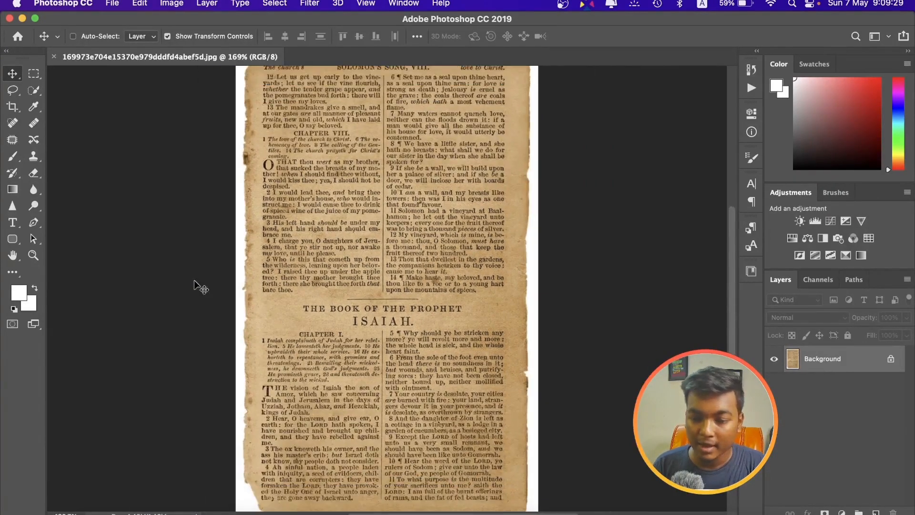
scroll(194, 280, down, 2)
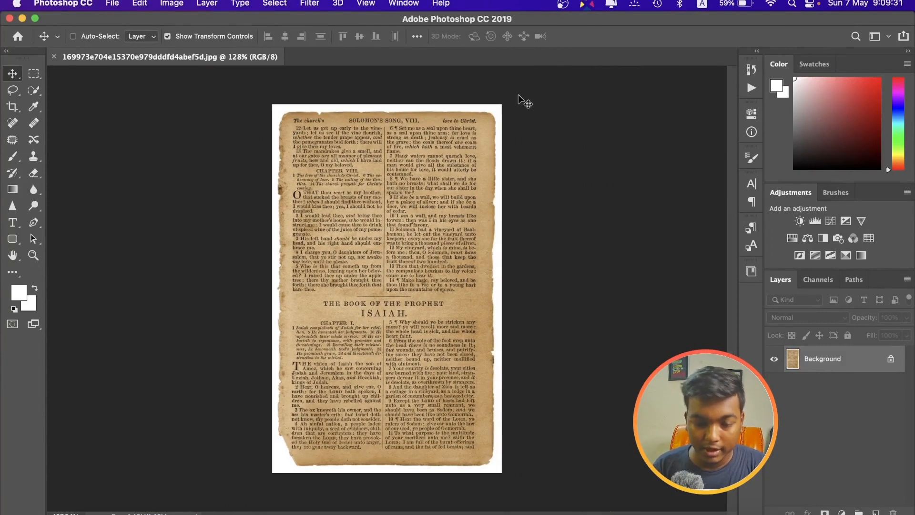
click(816, 221)
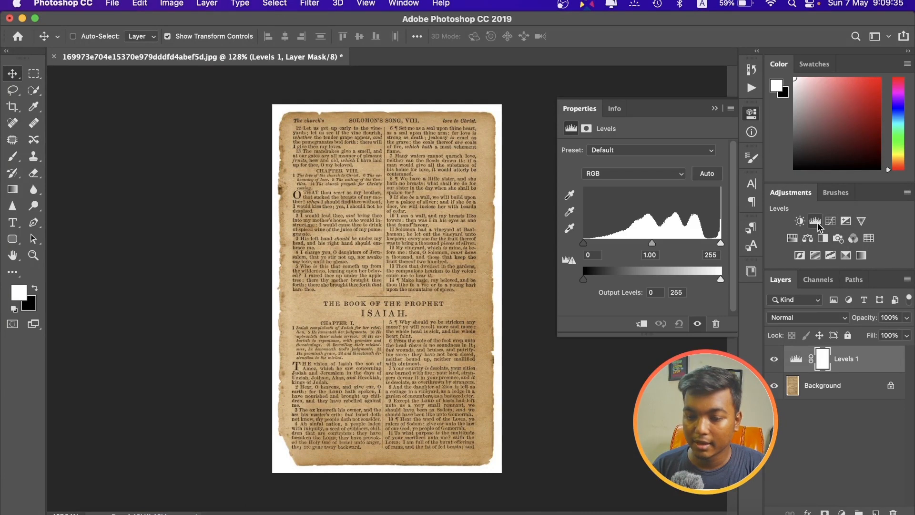
click(569, 228)
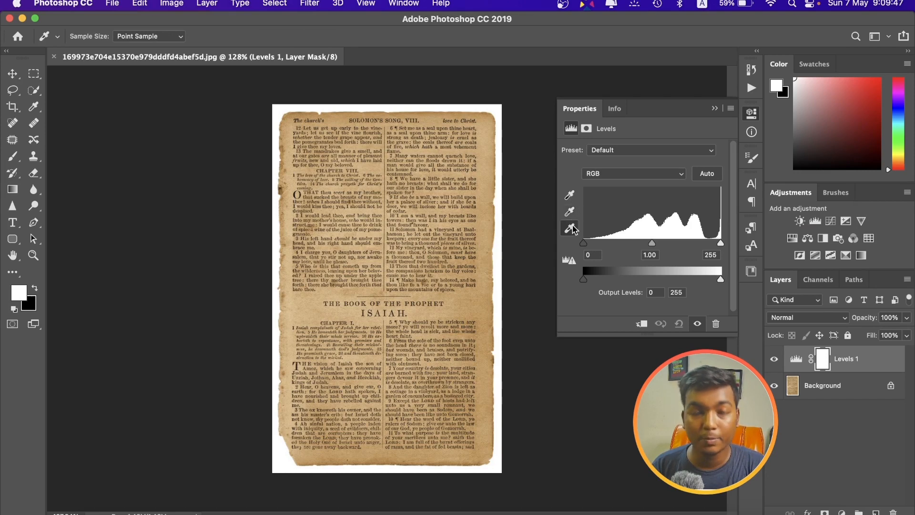
click(572, 226)
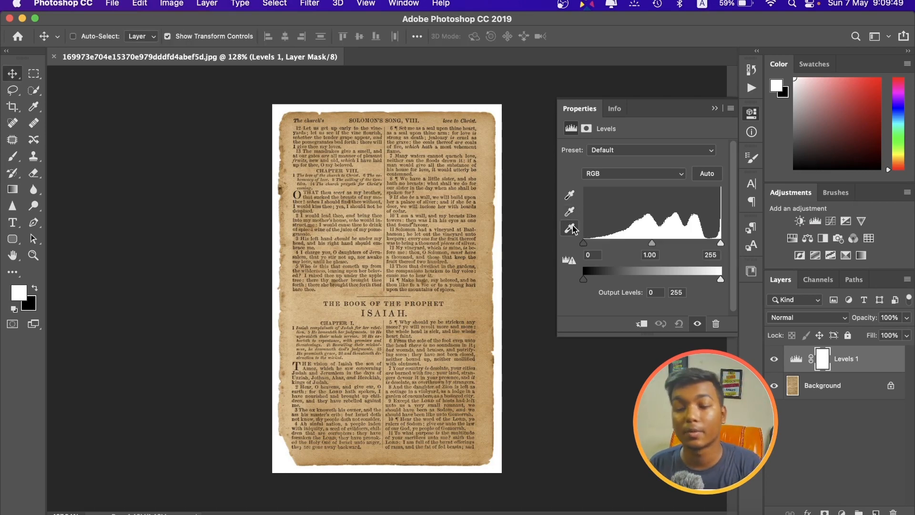
click(573, 231)
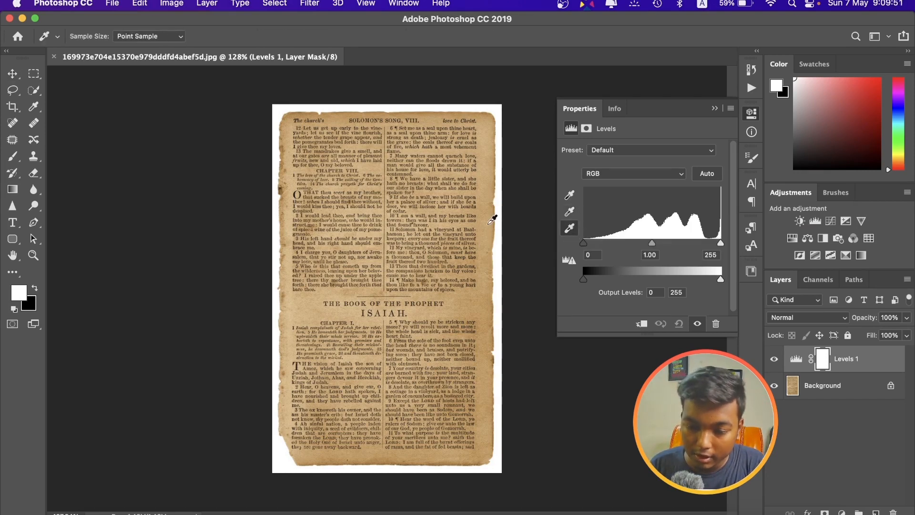
click(492, 220)
Step: Set the Levels input values to 37 for shadows, 1.57 for midtones and 241 for highlights
scroll(468, 130, up, 5)
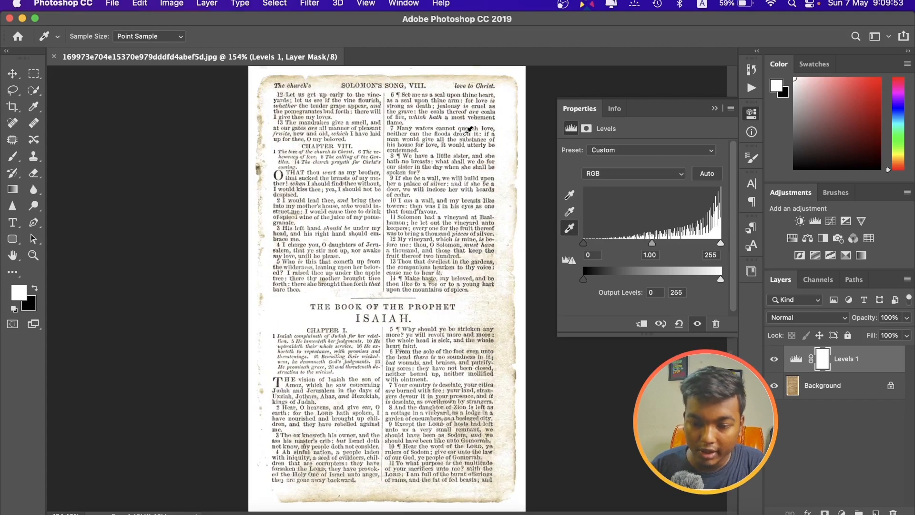
scroll(486, 138, down, 5)
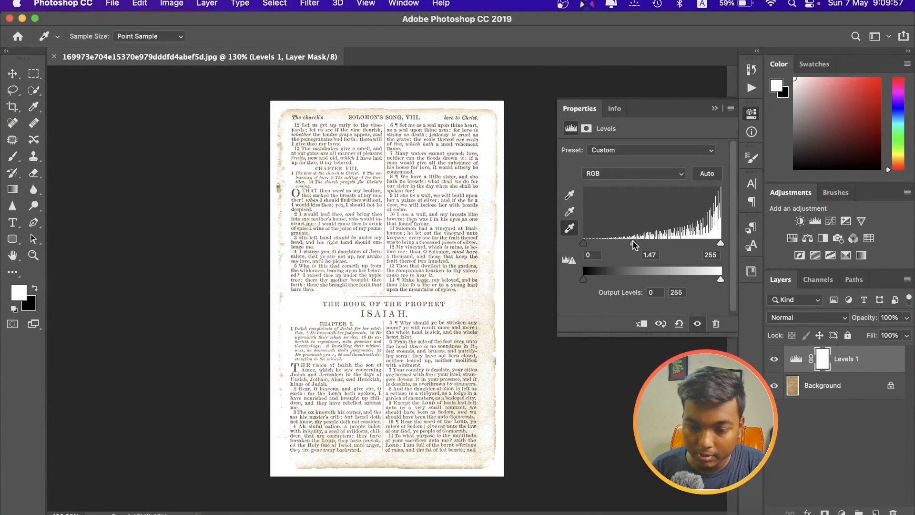
mouse_move(634, 244)
mouse_down()
mouse_move(666, 244)
mouse_move(634, 245)
mouse_up()
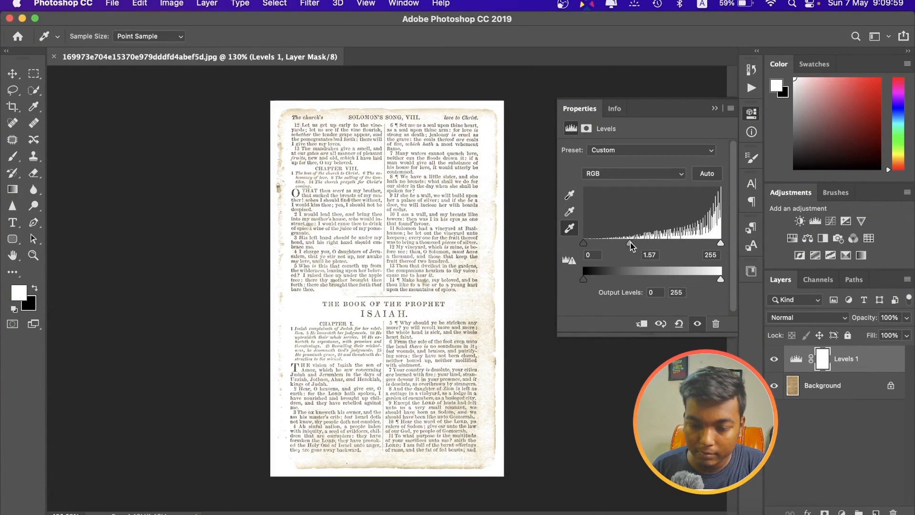
drag(719, 244, 714, 246)
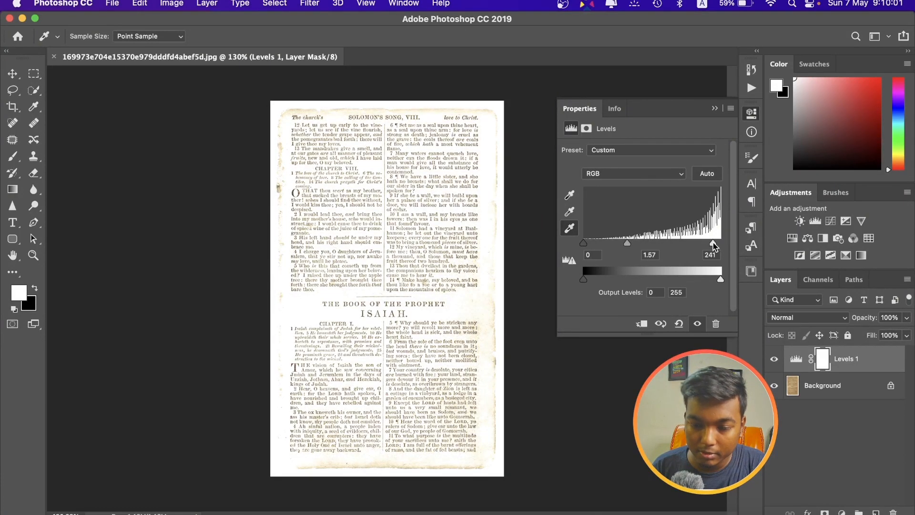
drag(605, 244, 619, 245)
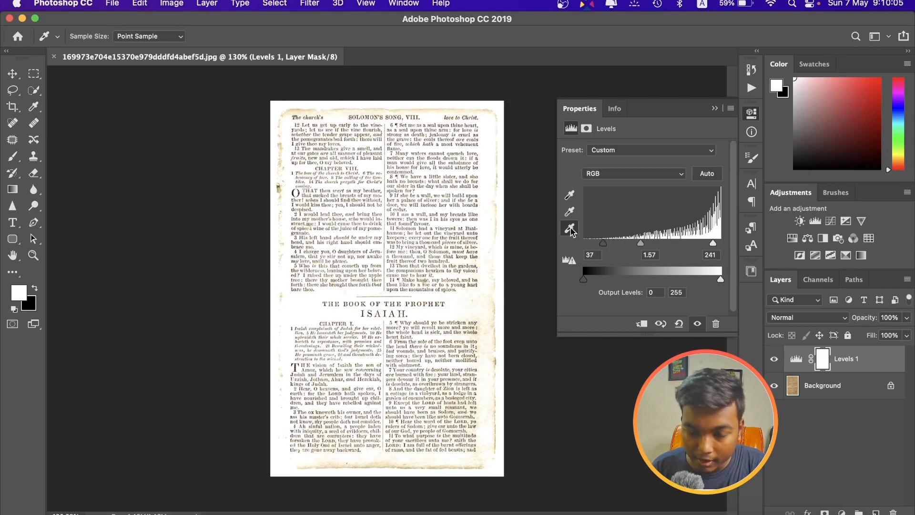
Step: Check the legibility of the page text up close and set the Levels midtone value to 1.29
scroll(478, 170, up, 6)
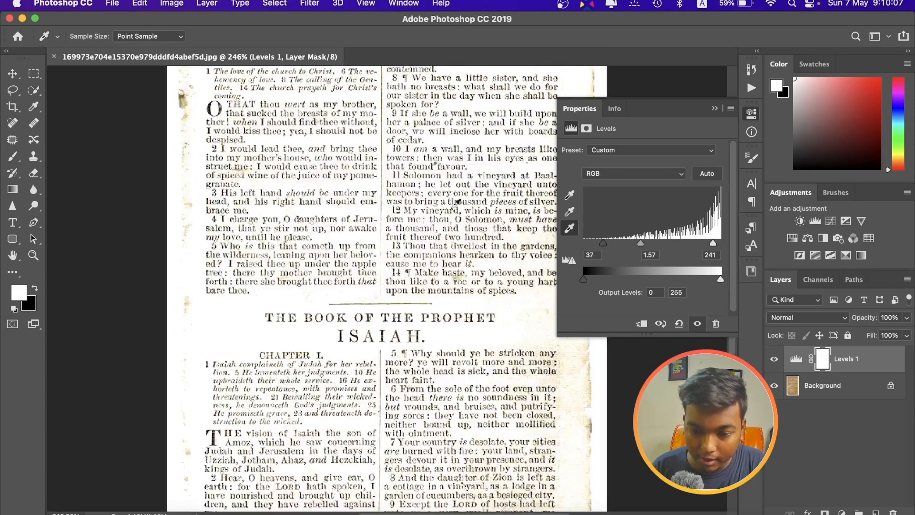
scroll(307, 255, down, 3)
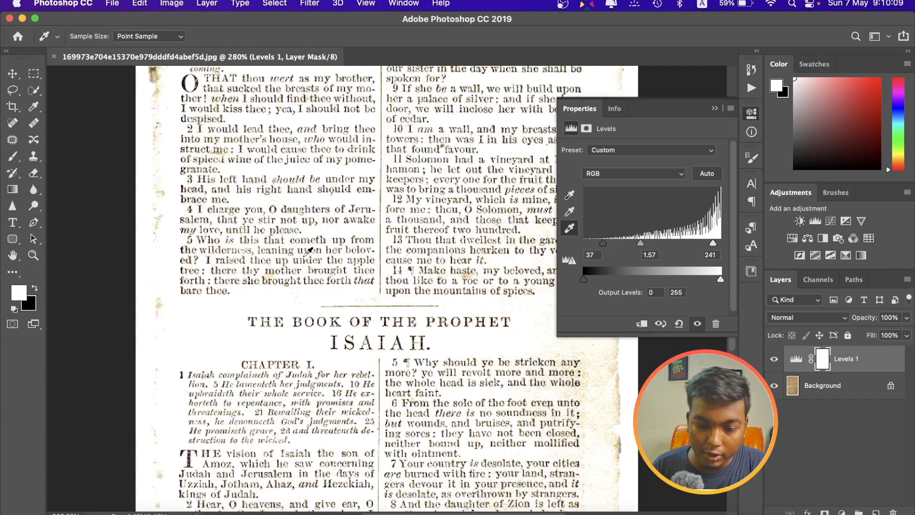
scroll(490, 172, up, 4)
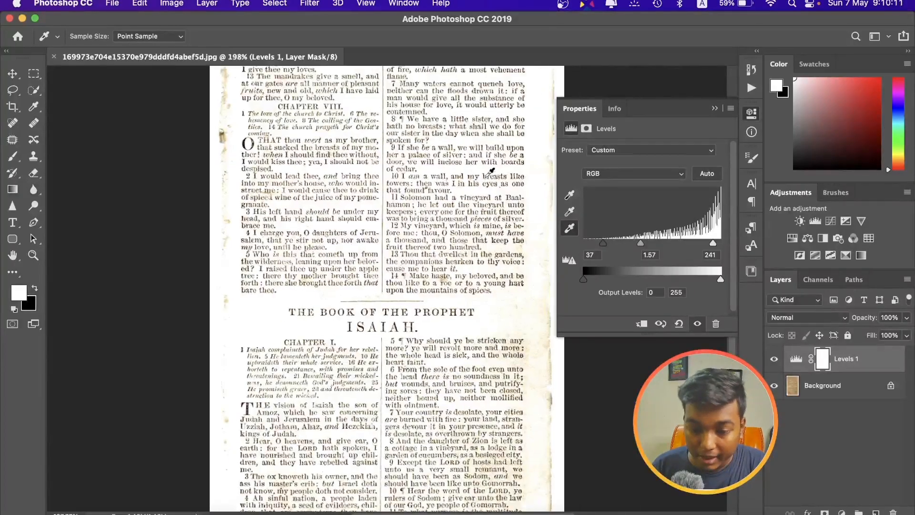
scroll(452, 199, down, 3)
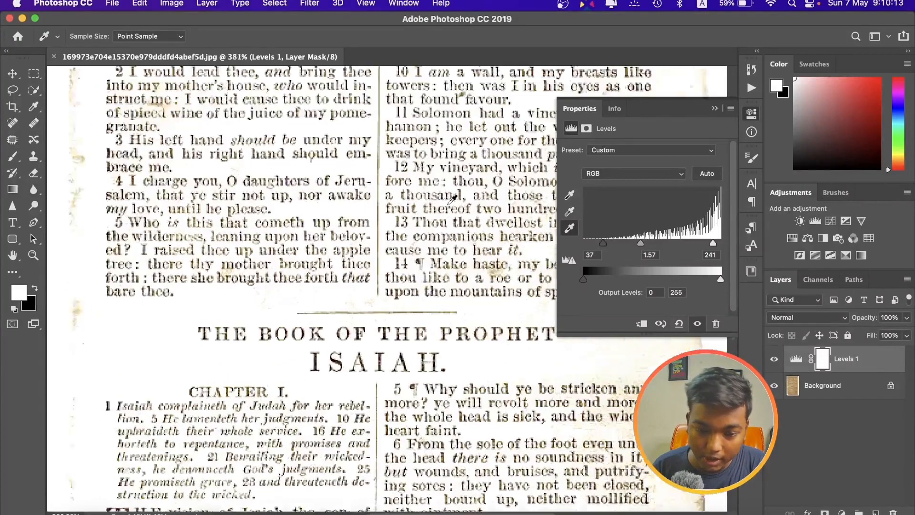
scroll(453, 199, down, 4)
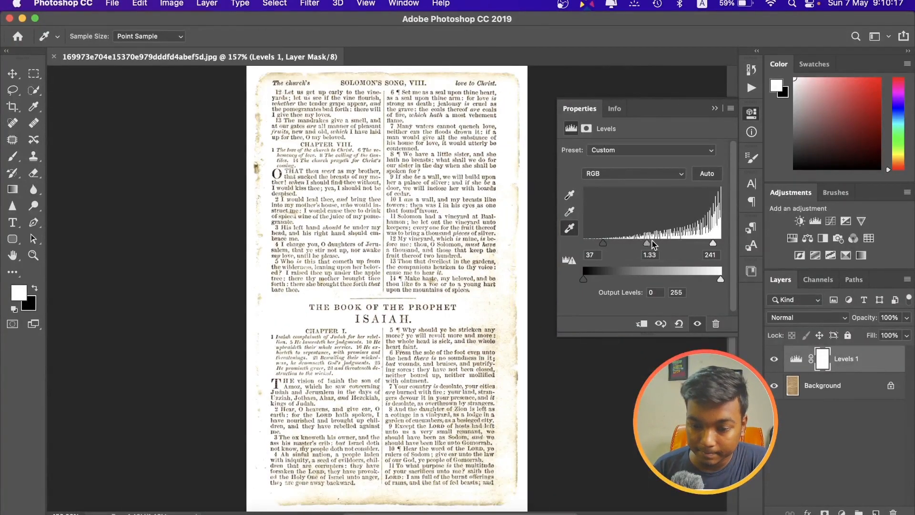
mouse_move(636, 244)
mouse_down()
mouse_move(616, 242)
mouse_move(647, 244)
mouse_up()
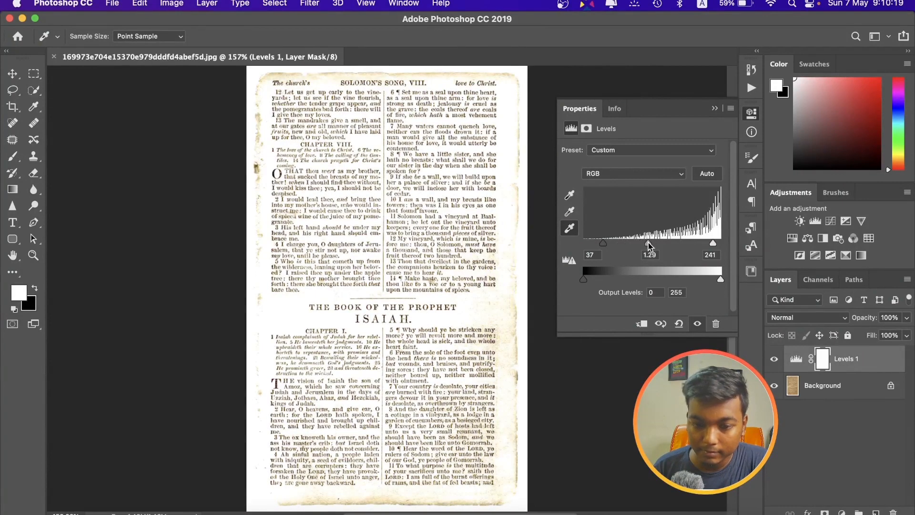
Step: Add an empty layer above the Levels adjustment and choose the Brush tool with black as the foreground colour
click(714, 110)
click(876, 511)
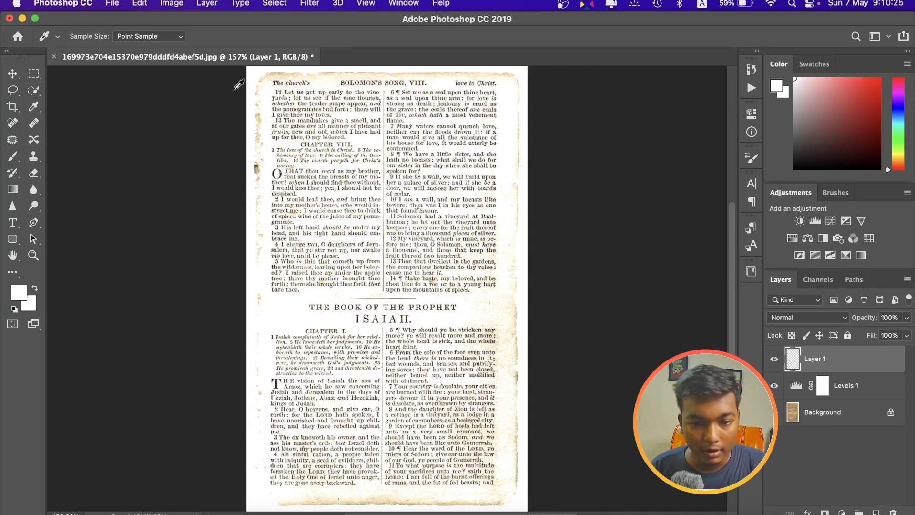
click(13, 73)
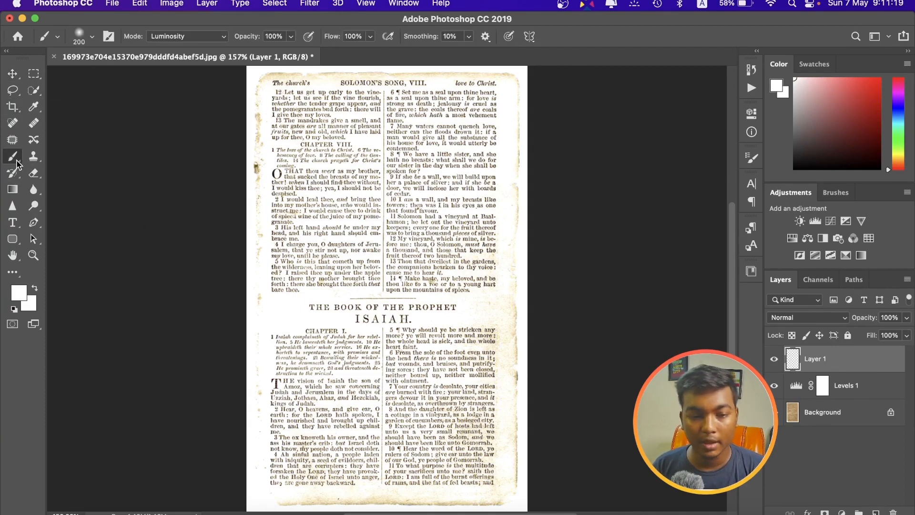
click(80, 37)
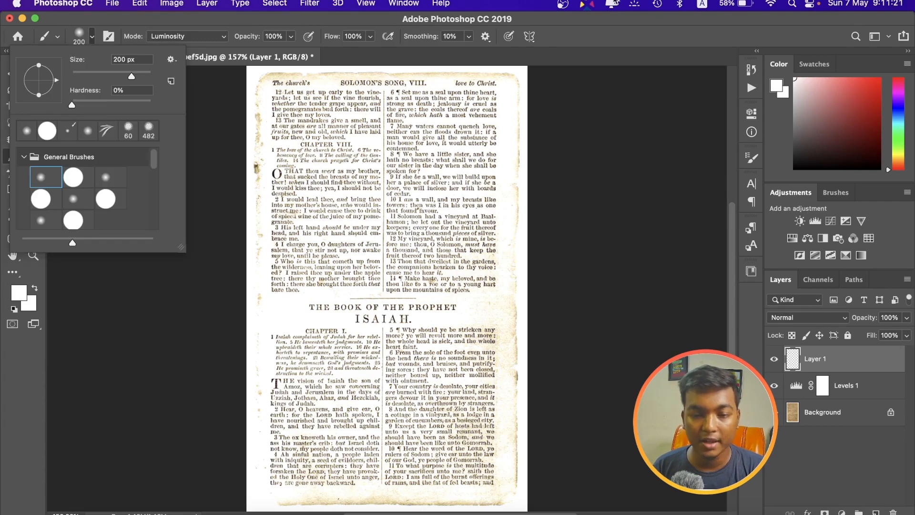
click(613, 30)
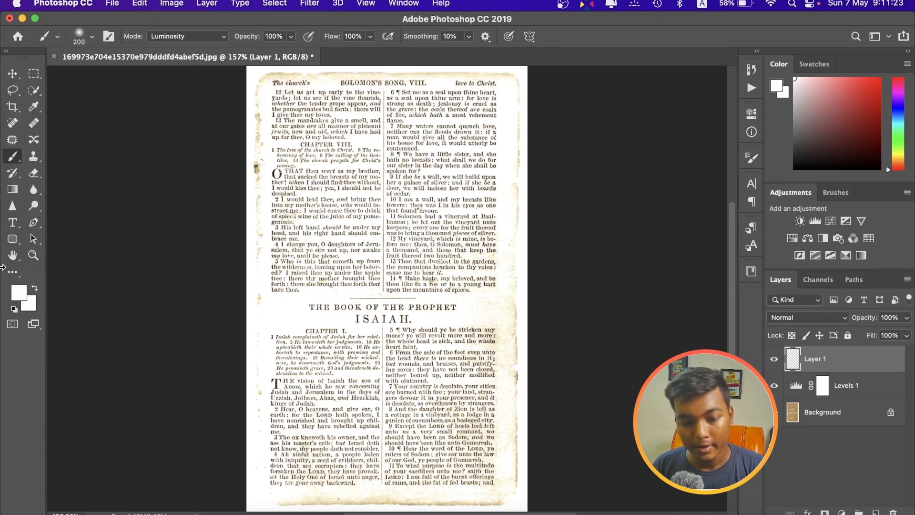
click(19, 293)
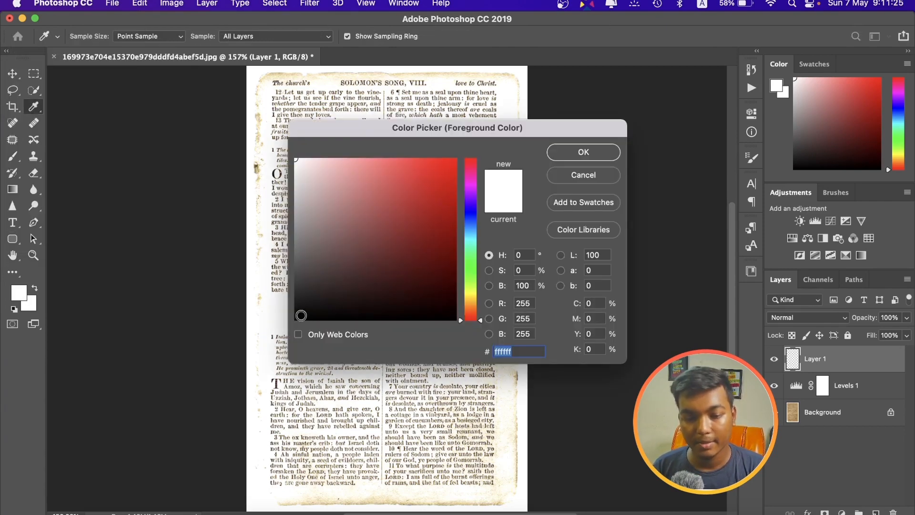
drag(301, 315, 239, 346)
click(583, 152)
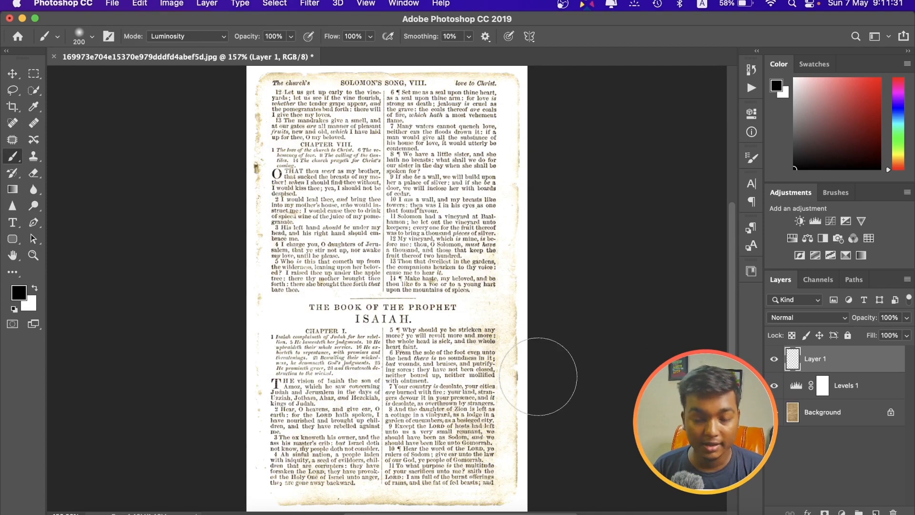
Step: Set the blend mode of the new empty layer to Overlay
click(810, 317)
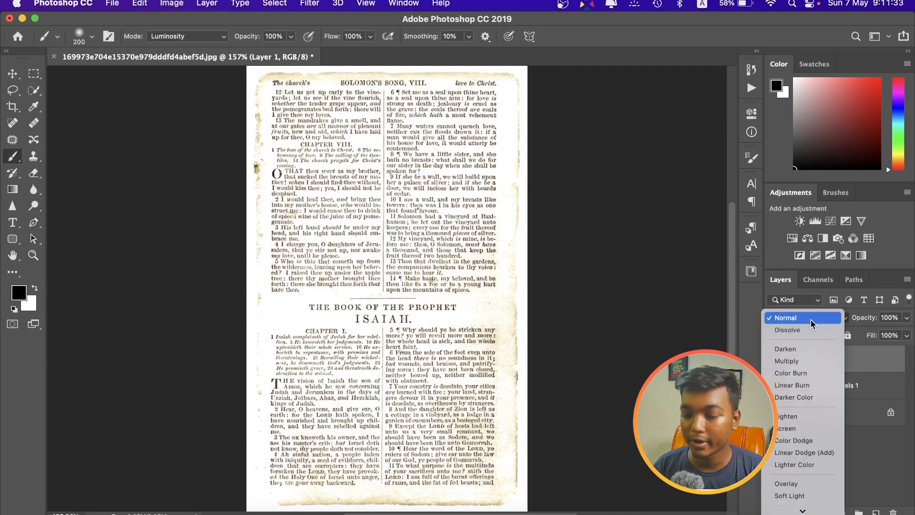
click(808, 318)
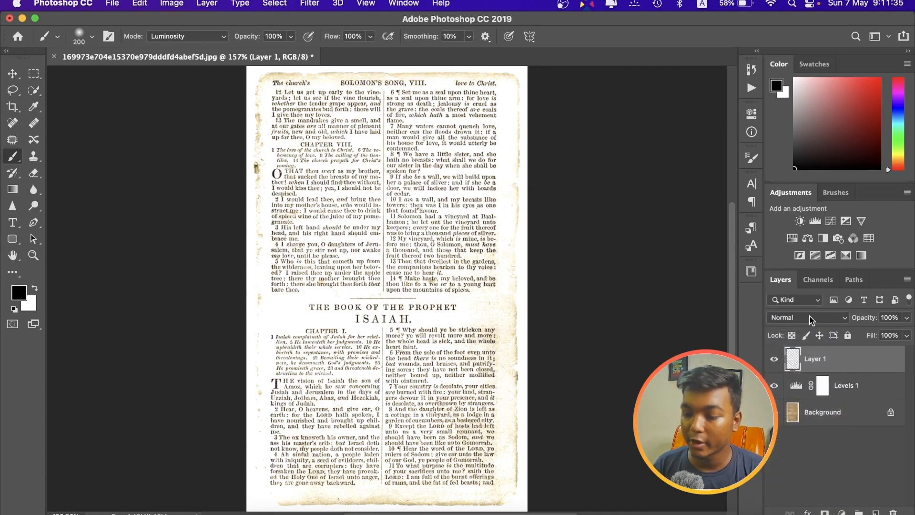
click(807, 320)
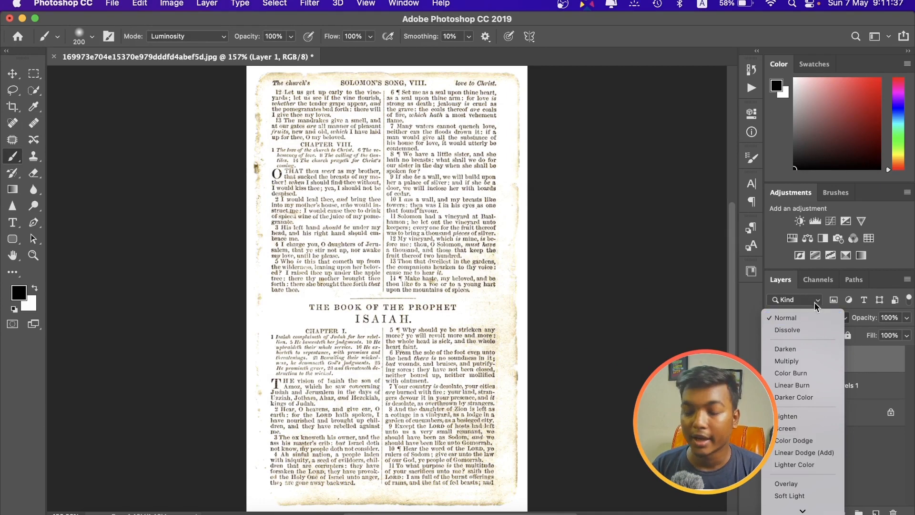
scroll(789, 486, down, 3)
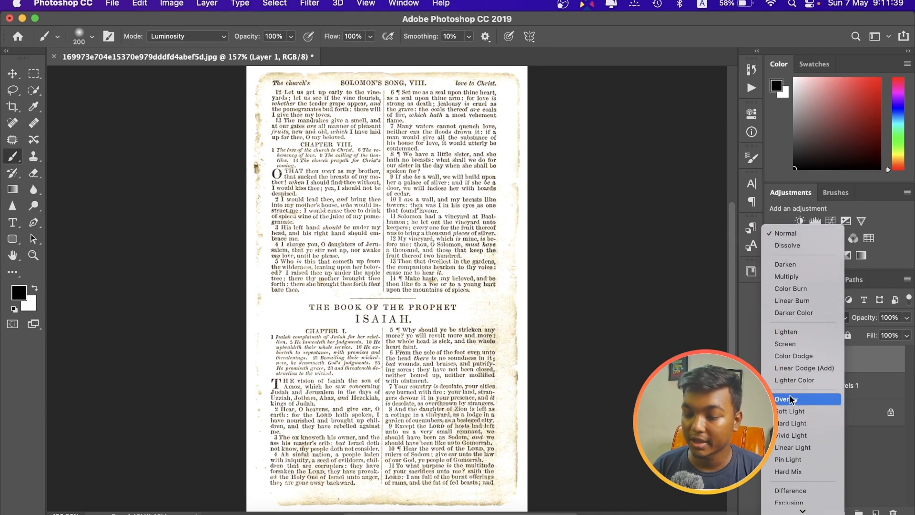
click(807, 403)
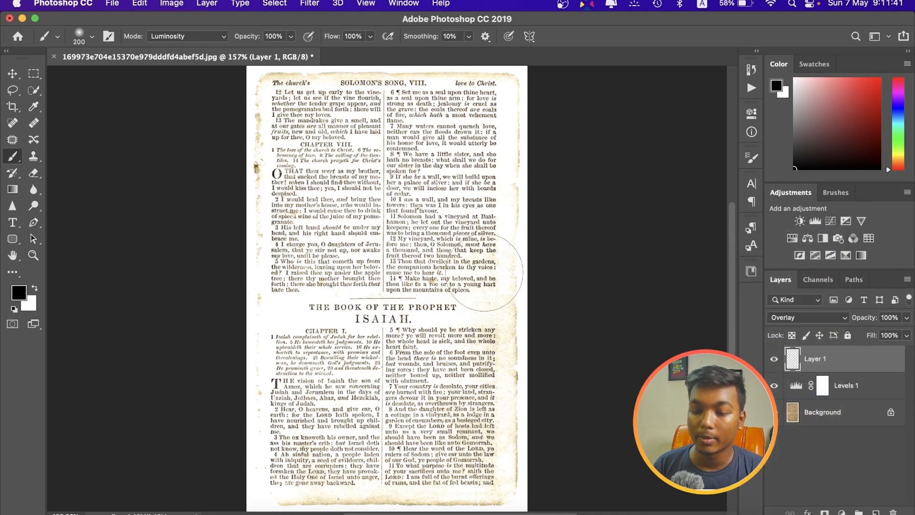
Step: Paint black over the text columns from the upper page down to its lower edge on the Overlay layer to darken the letters
mouse_move(276, 273)
mouse_down()
mouse_move(291, 214)
mouse_move(285, 176)
mouse_move(305, 138)
mouse_move(443, 110)
mouse_move(410, 190)
mouse_move(429, 224)
mouse_up()
scroll(428, 233, up, 3)
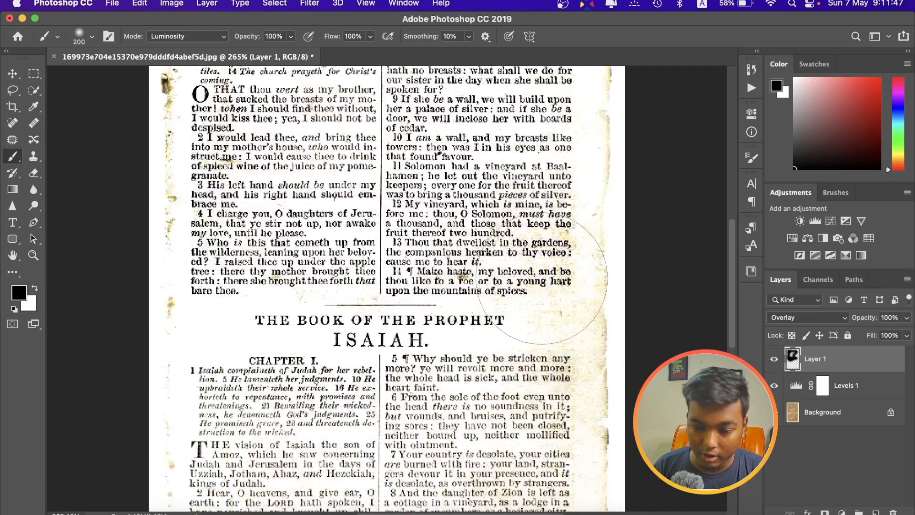
scroll(431, 260, down, 3)
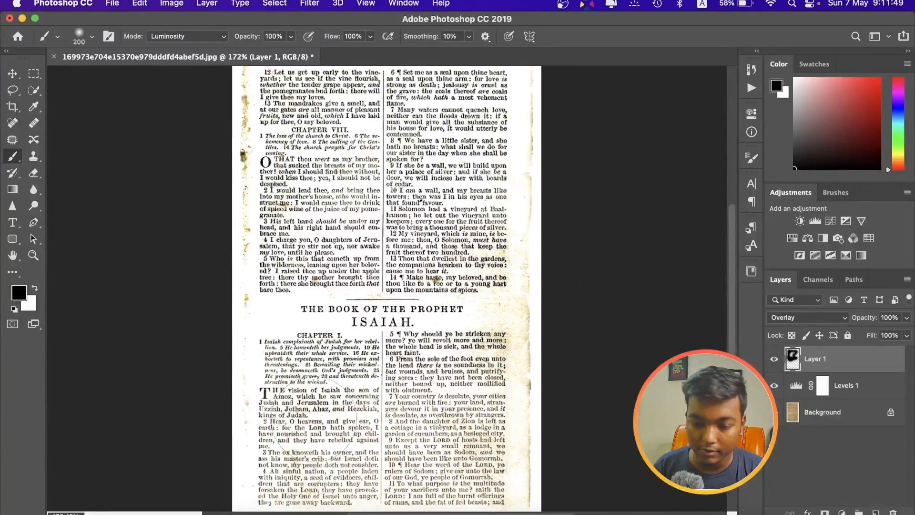
scroll(460, 343, down, 5)
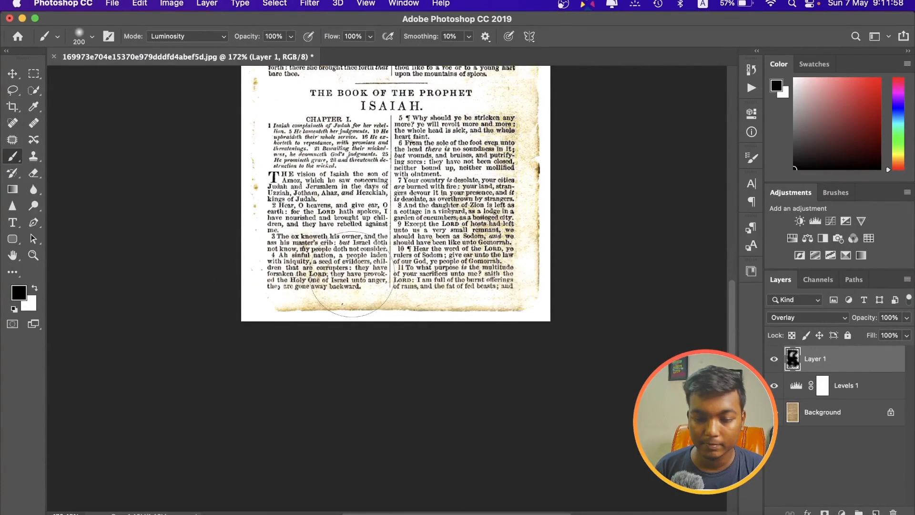
Step: Add another empty layer on top, make white the foreground colour and set the layer's blend mode to Overlay
click(875, 511)
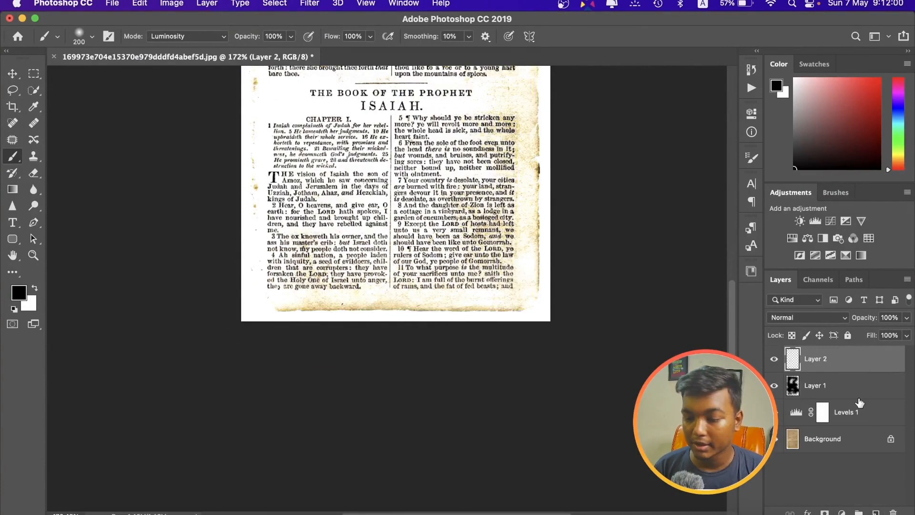
scroll(561, 286, up, 3)
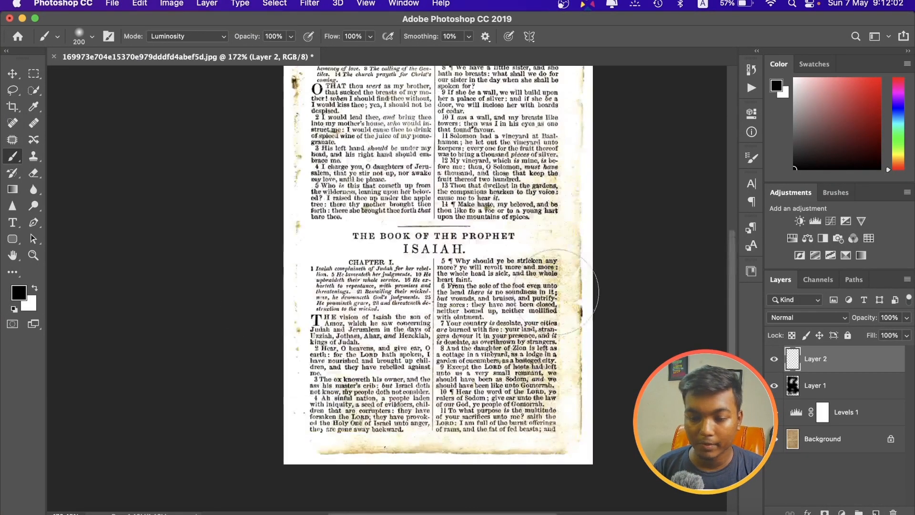
click(32, 289)
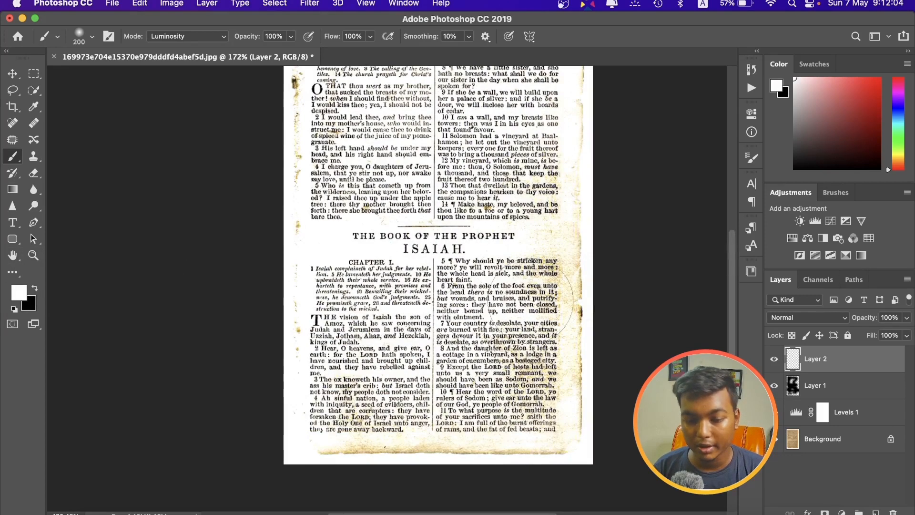
mouse_move(563, 305)
mouse_down()
mouse_move(548, 253)
mouse_move(563, 326)
mouse_up()
key(super+z)
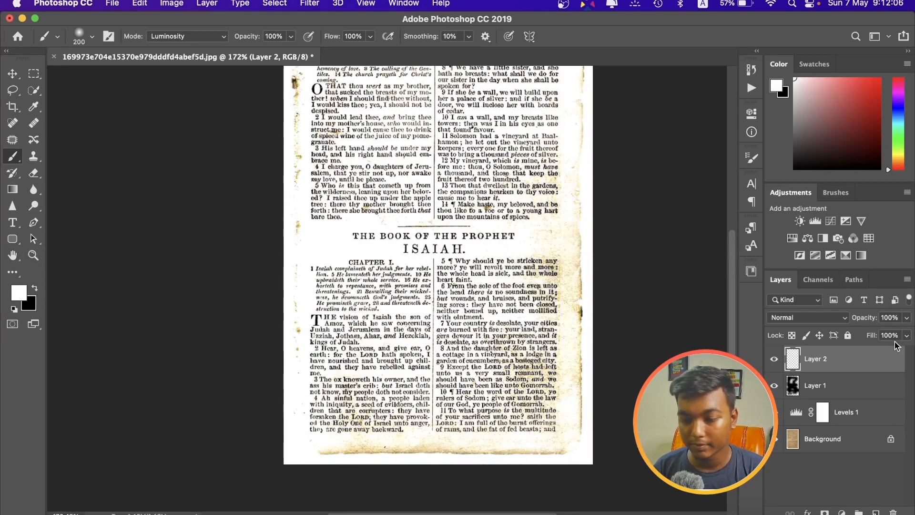
click(827, 320)
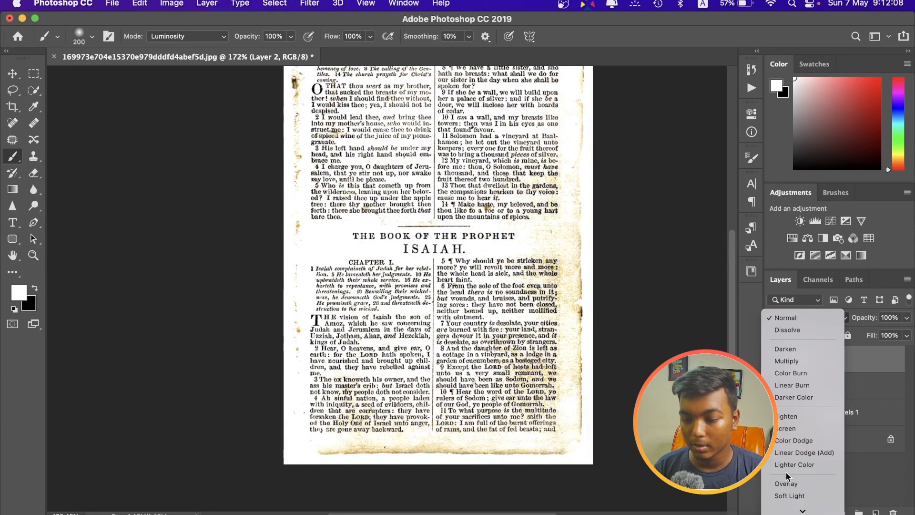
click(786, 488)
Step: Paint white on the new Overlay layer along the page edges and across the text columns to clear the yellow tint
drag(574, 246, 578, 460)
mouse_move(529, 493)
mouse_down()
mouse_move(377, 507)
mouse_move(277, 420)
mouse_up()
scroll(296, 410, up, 3)
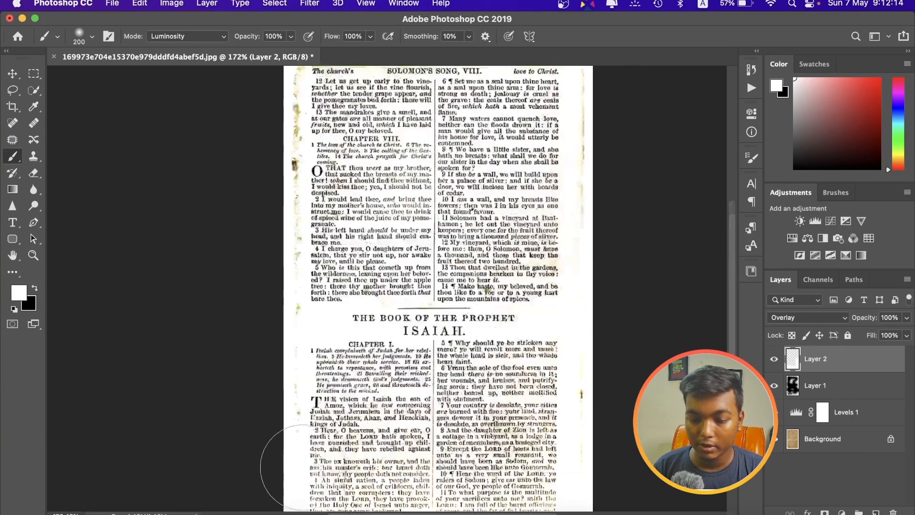
drag(310, 390, 324, 90)
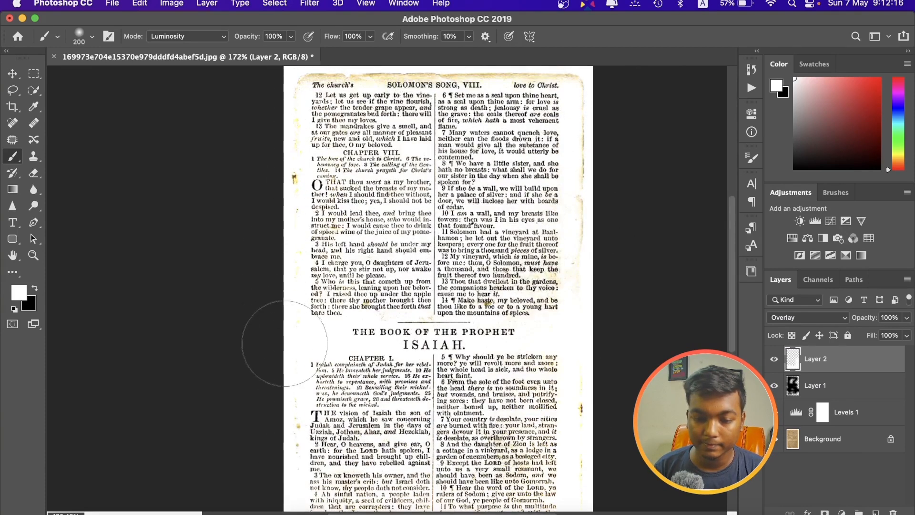
mouse_move(381, 238)
mouse_down()
mouse_move(403, 104)
mouse_move(230, 68)
mouse_move(610, 134)
mouse_move(580, 227)
mouse_up()
scroll(534, 381, down, 2)
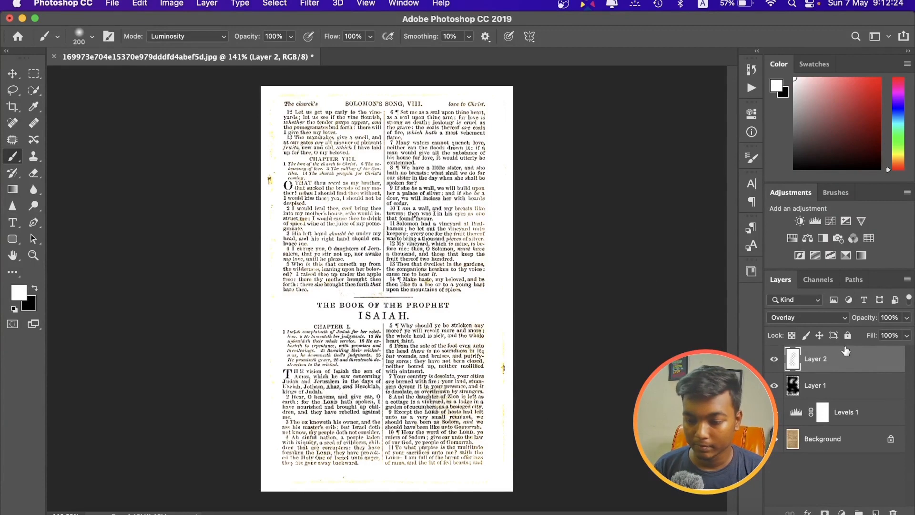
Step: Merge the two painted layers, the Levels adjustment and the background into a single layer
shift+click(854, 423)
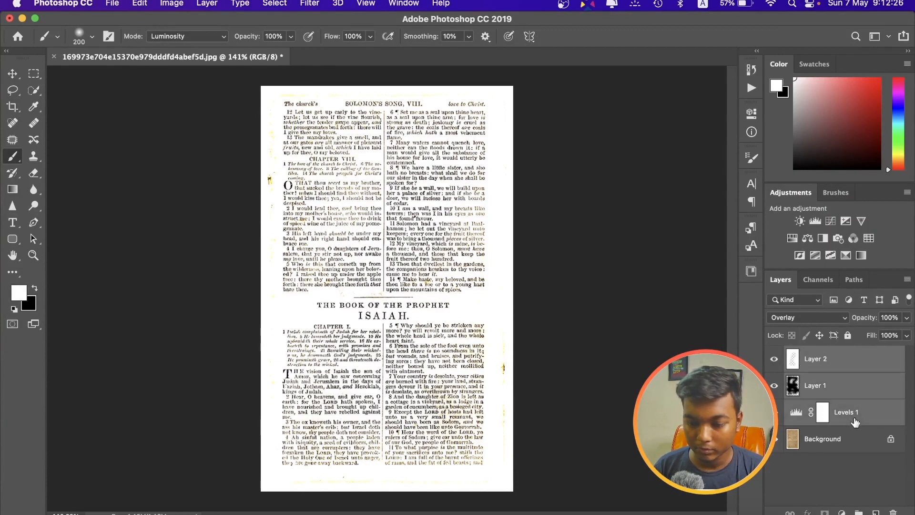
click(853, 456)
click(857, 448)
shift+click(853, 370)
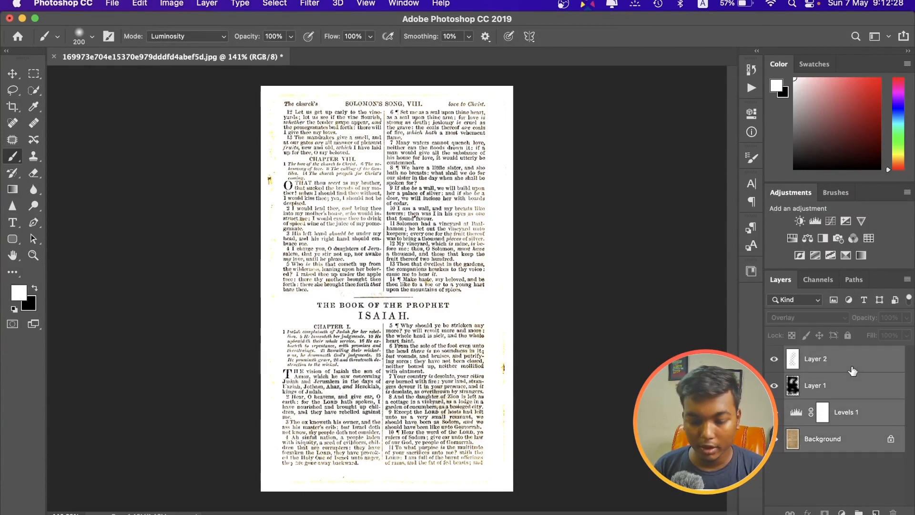
key(super+e)
scroll(454, 287, up, 2)
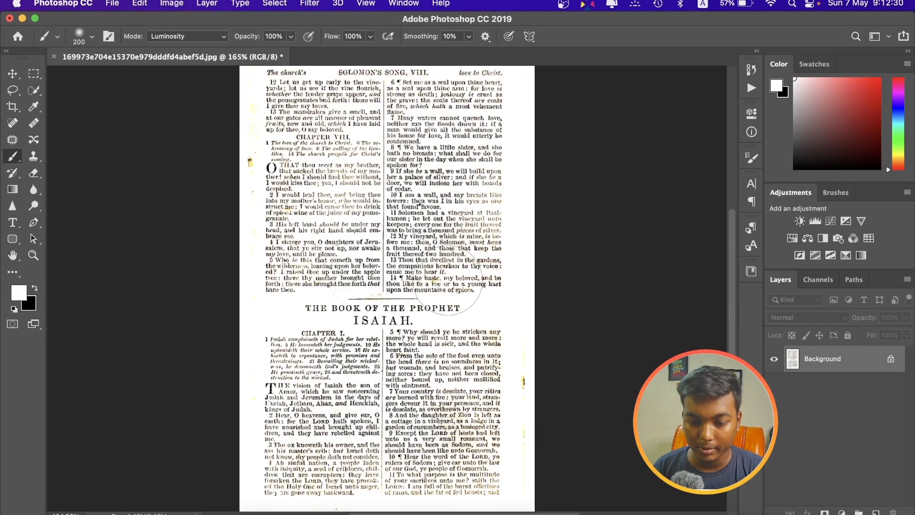
Step: Add an empty layer above the merged background in Overlay blend mode and make black the foreground colour
click(875, 513)
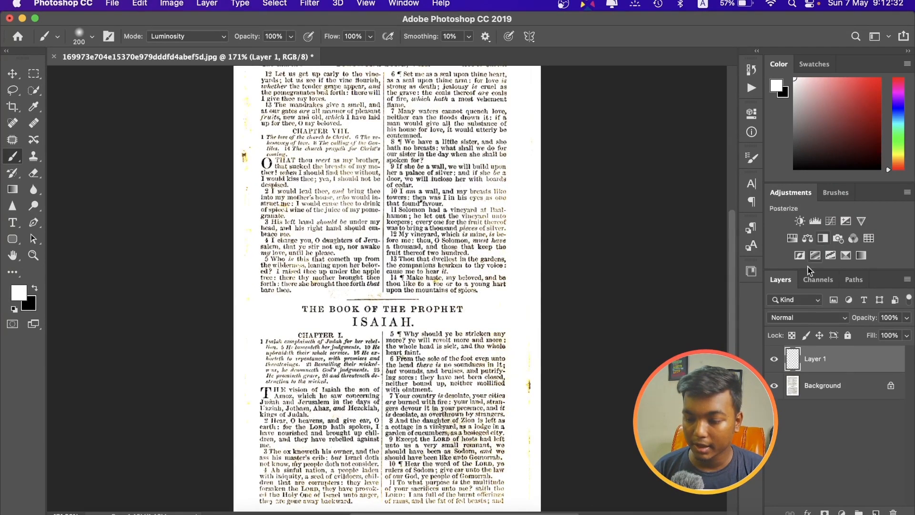
click(807, 317)
click(785, 484)
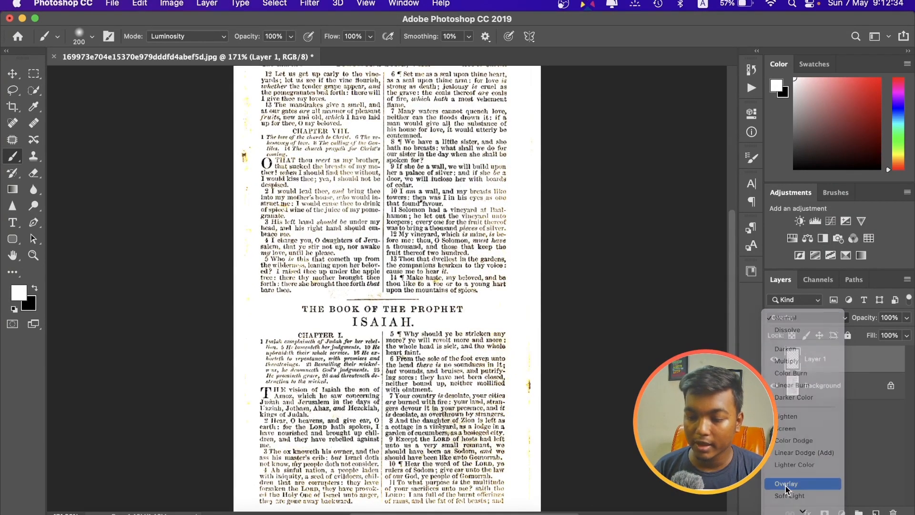
key(x)
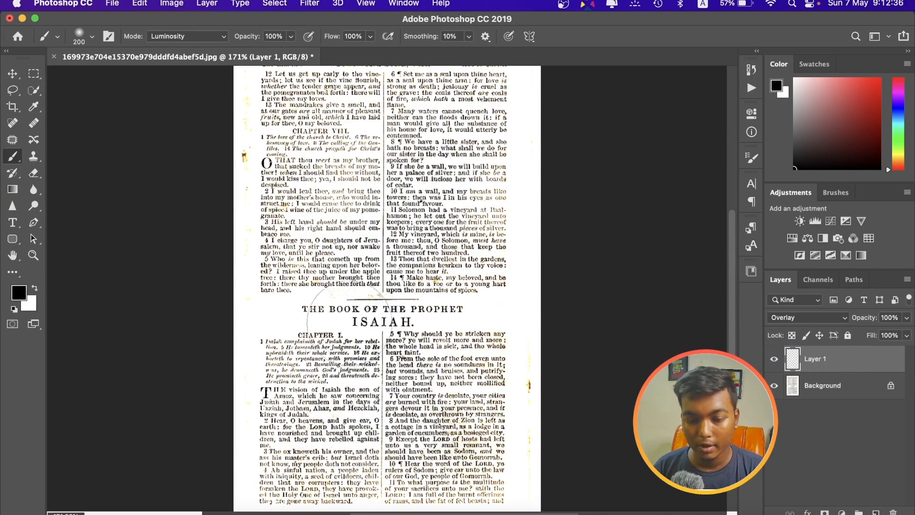
Step: Paint black over both text columns down the whole page on the Overlay layer, and merge it into the background
mouse_move(296, 187)
mouse_down()
mouse_move(298, 141)
mouse_move(300, 150)
mouse_move(376, 157)
mouse_move(405, 222)
mouse_up()
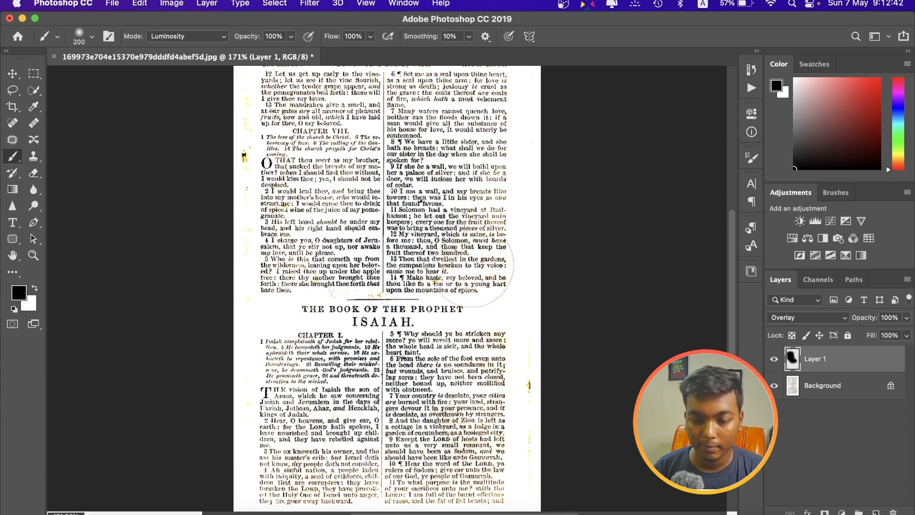
scroll(458, 95, up, 3)
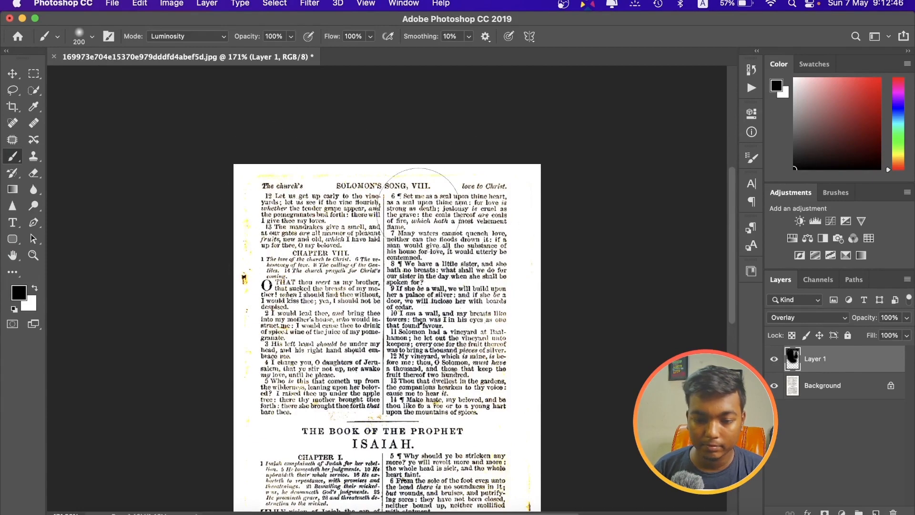
scroll(524, 200, down, 10)
scroll(524, 200, left, 5)
mouse_move(487, 233)
mouse_down()
mouse_move(547, 238)
mouse_move(632, 204)
mouse_move(617, 139)
mouse_move(655, 138)
mouse_up()
scroll(654, 138, up, 4)
scroll(654, 137, right, 2)
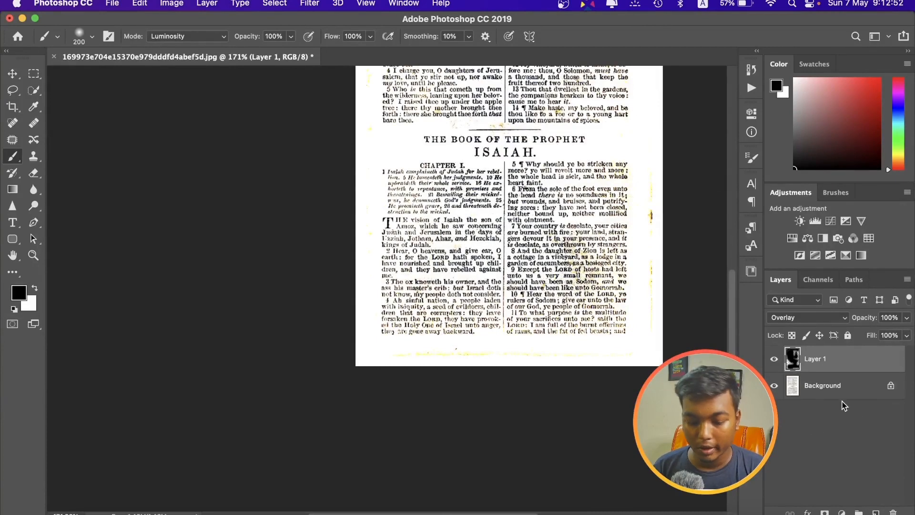
key(Delete)
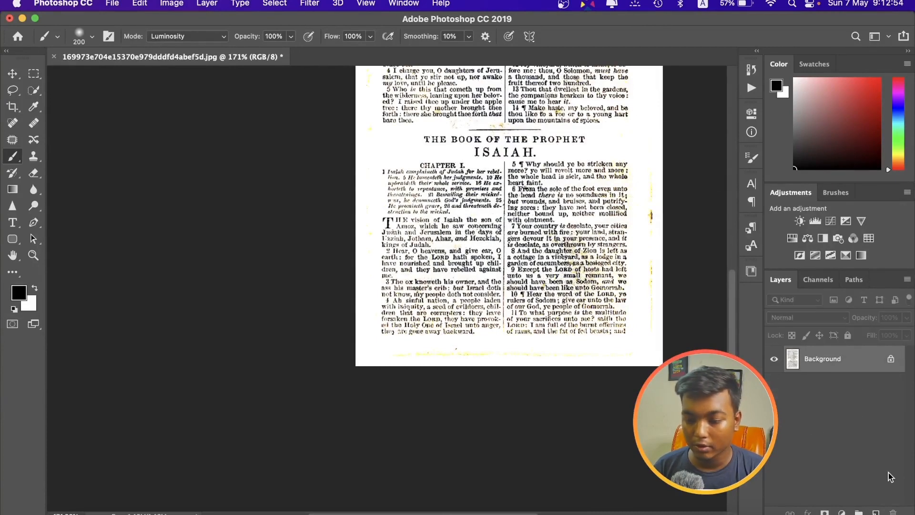
Step: Add an empty layer in Overlay blend mode and switch the foreground colour to white
click(873, 512)
click(35, 289)
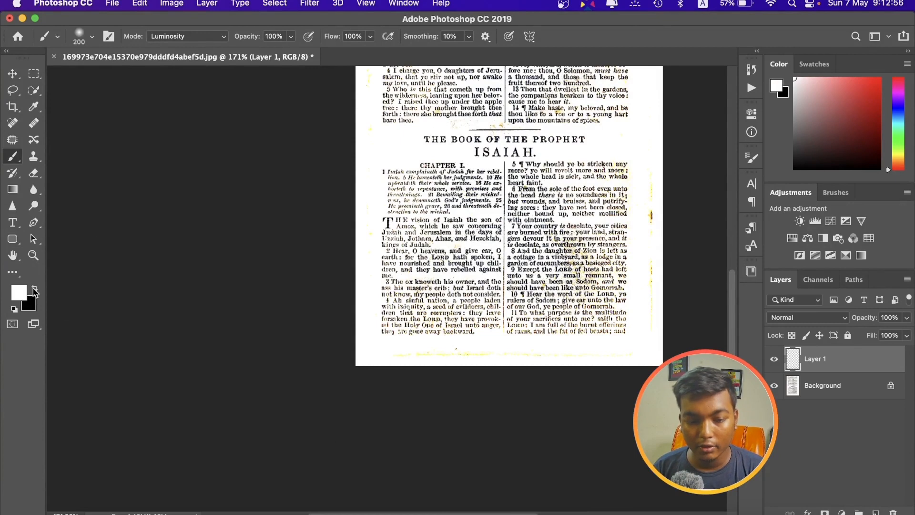
click(797, 320)
click(788, 426)
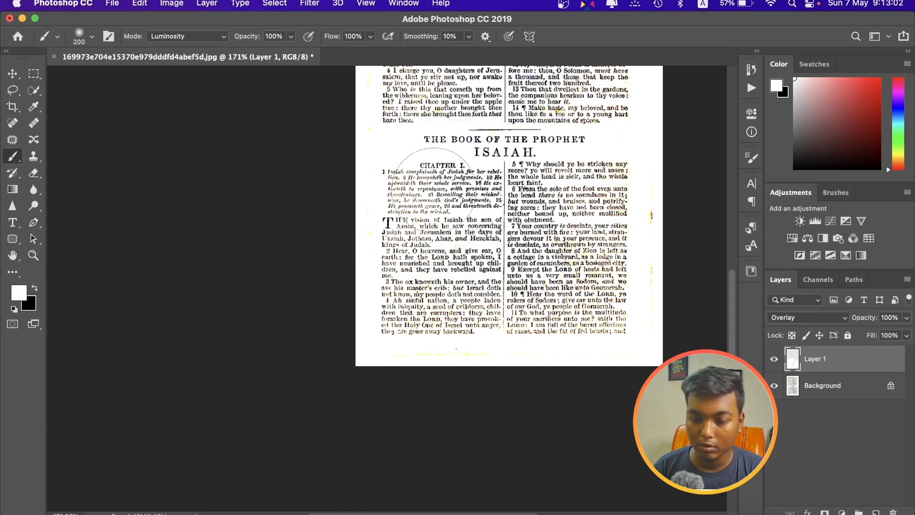
Step: Paint white over the page from the Isaiah section up to the page header on the Overlay layer
scroll(405, 226, up, 5)
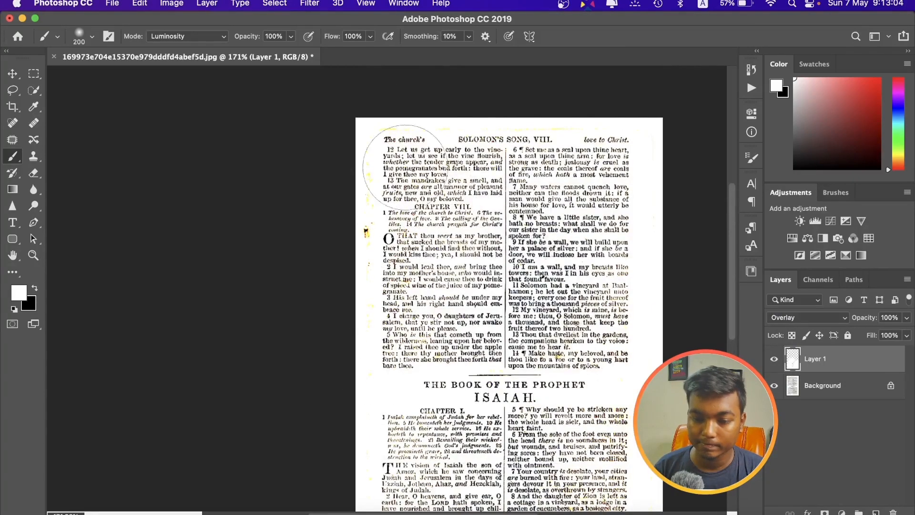
scroll(550, 167, right, 3)
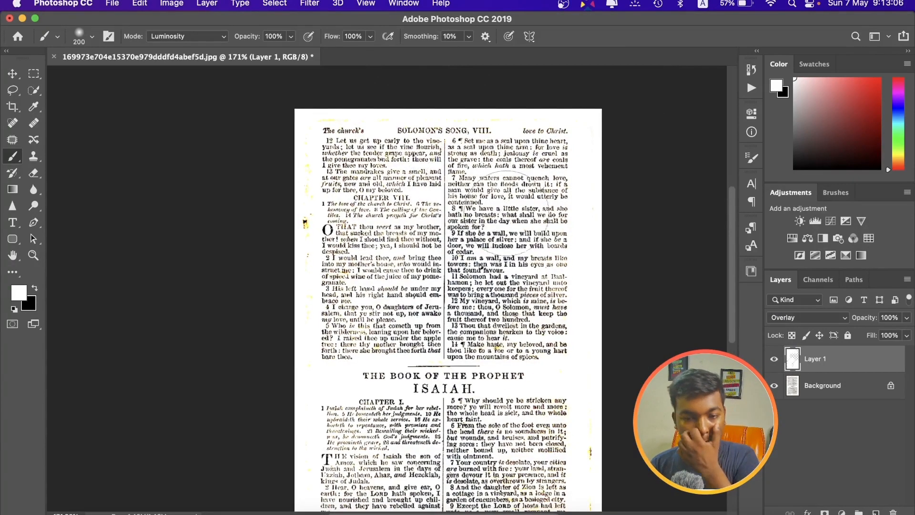
scroll(533, 239, up, 2)
Step: Add an empty layer in Normal mode, reduce the brush size to 45 and paint white over the left margin stains
click(876, 511)
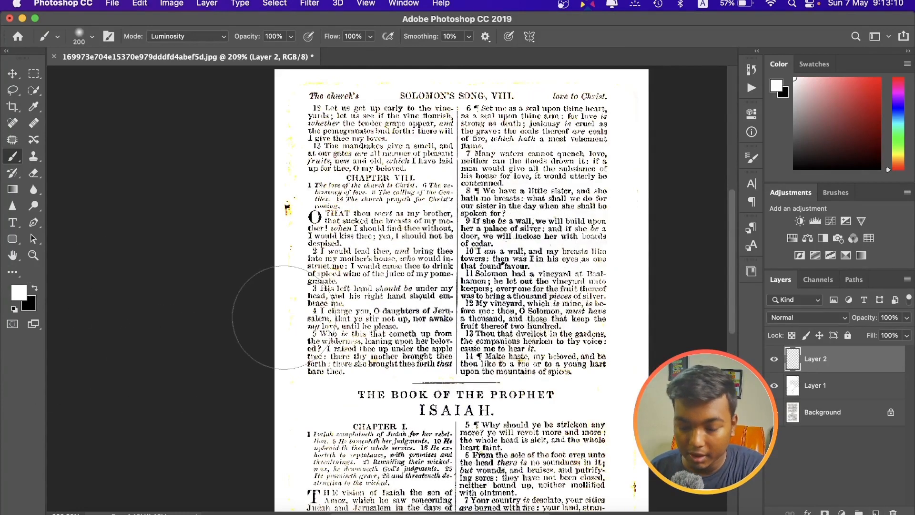
key(bracketleft)
key(bracketleft)
key(bracketleft)
key(bracketleft)
key(bracketleft)
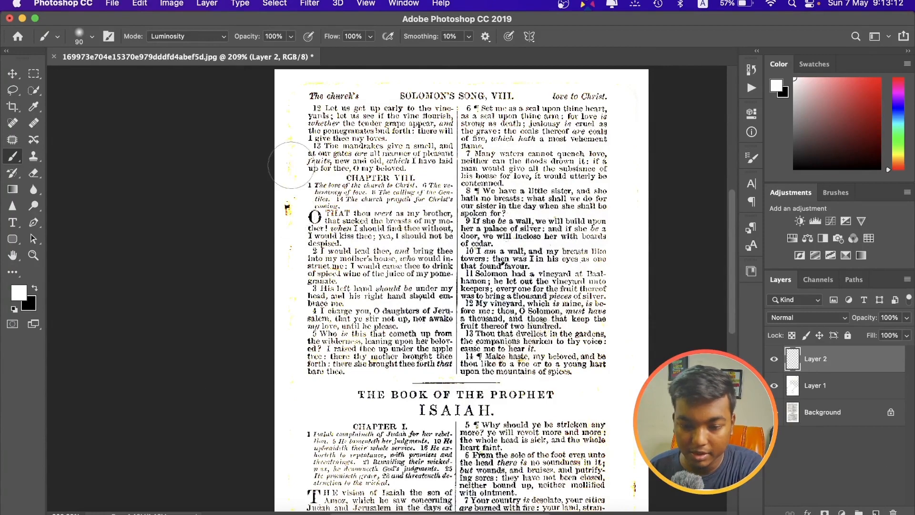
key(bracketleft)
key(bracketleft)
key(bracketleft)
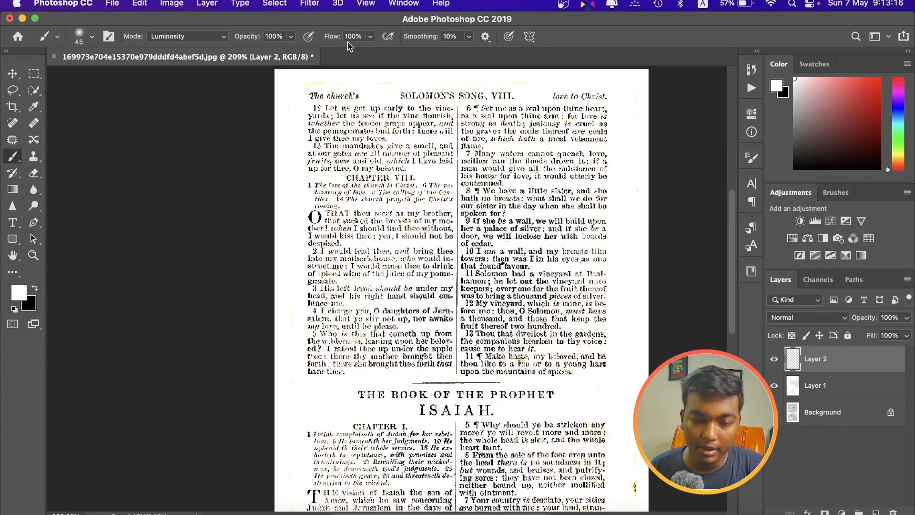
Step: Paint white over the remaining yellow stains along the page's upper and right margins
drag(301, 75, 325, 76)
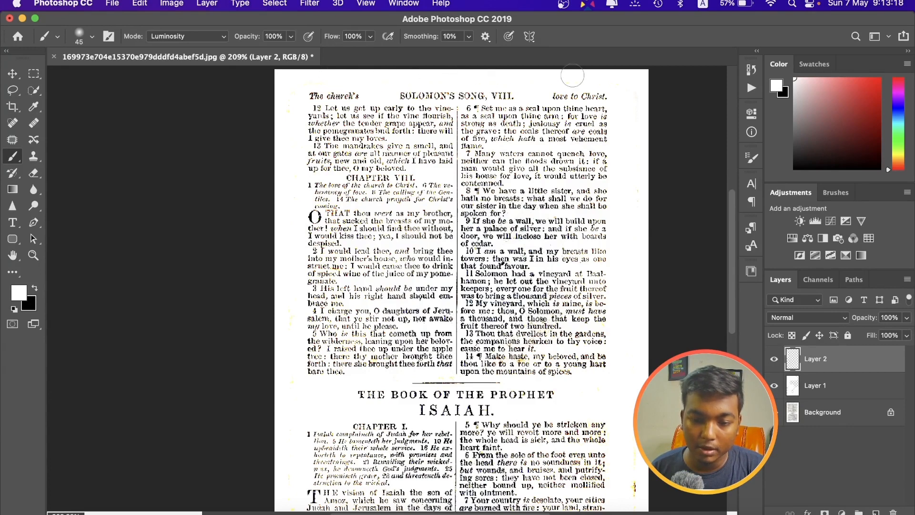
drag(571, 75, 573, 75)
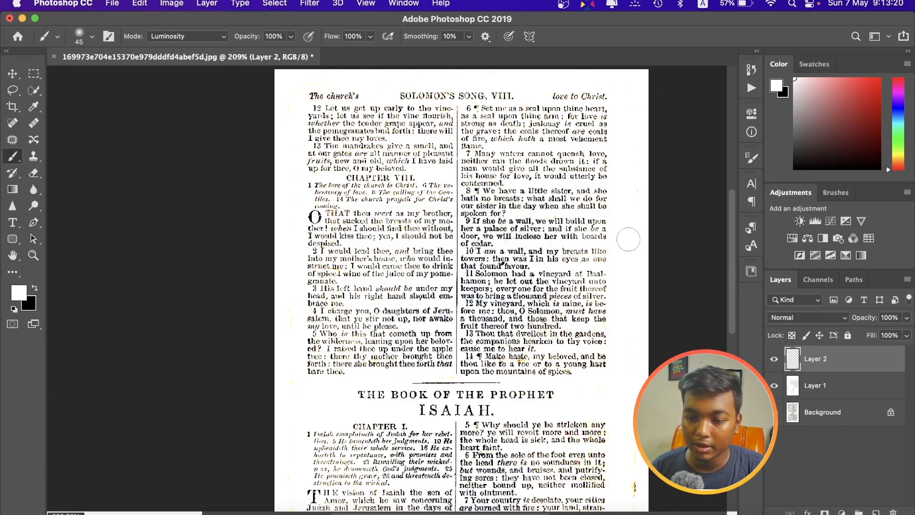
scroll(631, 240, down, 10)
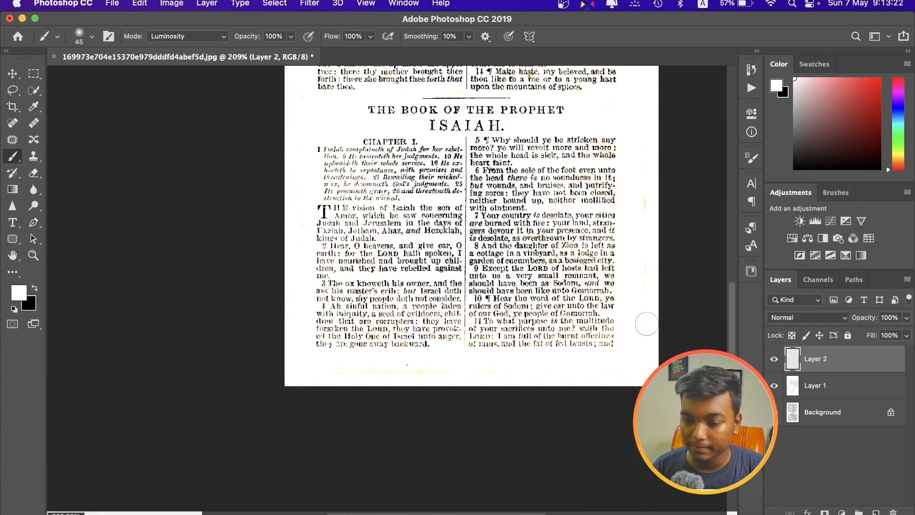
scroll(635, 145, up, 4)
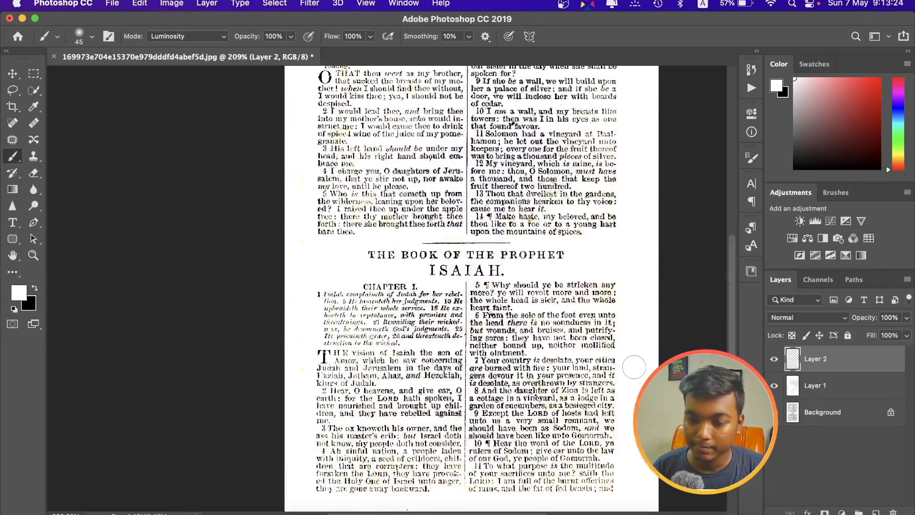
Step: Paint white over the yellow traces along the page's lower margin and up its left margin
scroll(634, 366, down, 5)
scroll(633, 367, down, 2)
drag(466, 310, 358, 309)
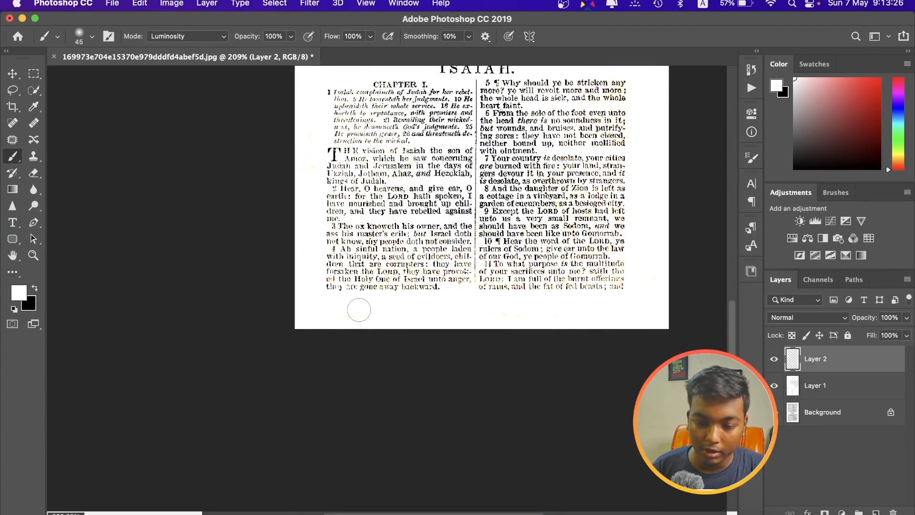
scroll(522, 343, up, 4)
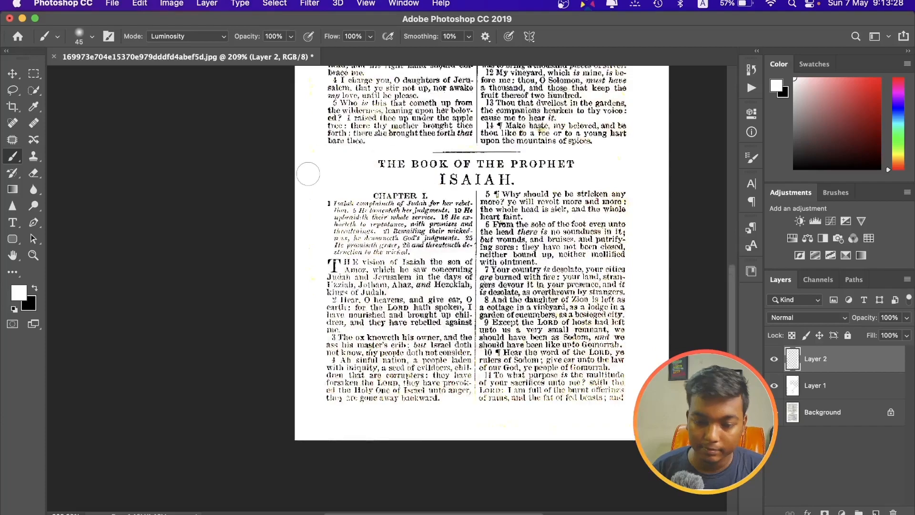
scroll(296, 351, up, 5)
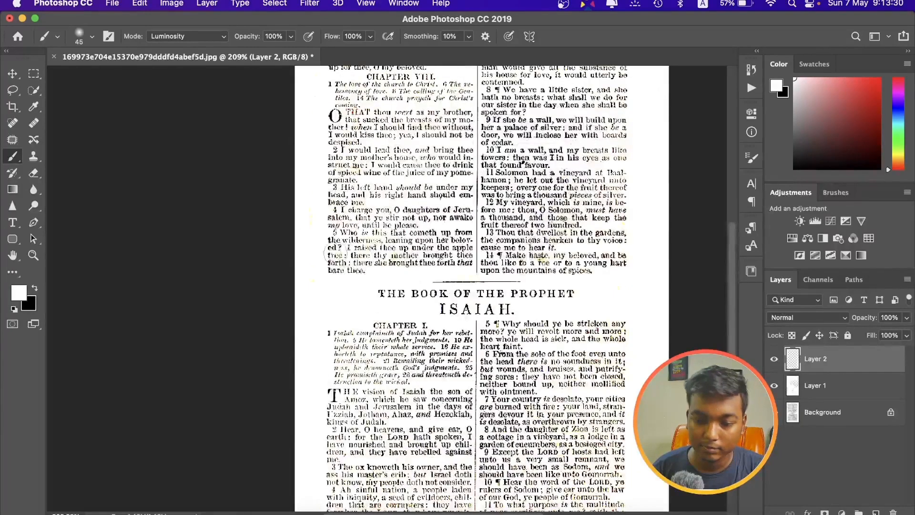
scroll(317, 133, up, 5)
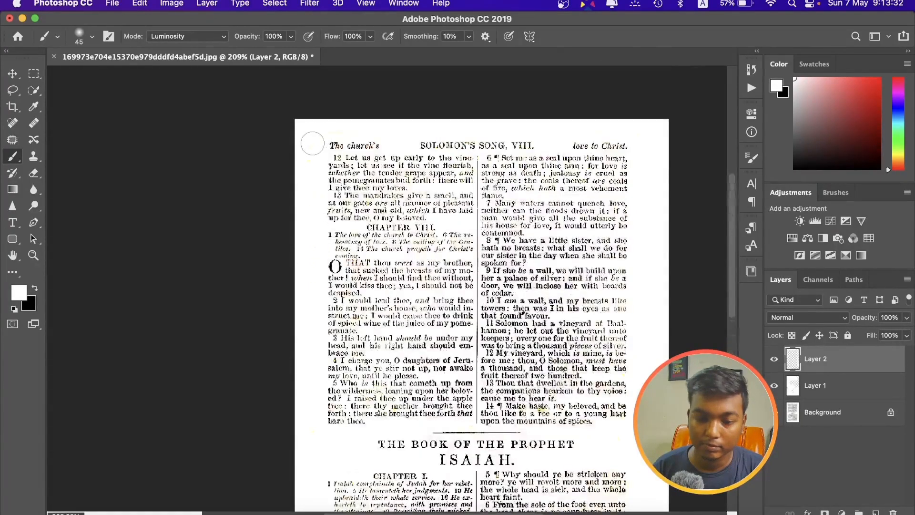
Step: Merge both painted layers into the background
scroll(316, 220, down, 3)
scroll(337, 200, down, 2)
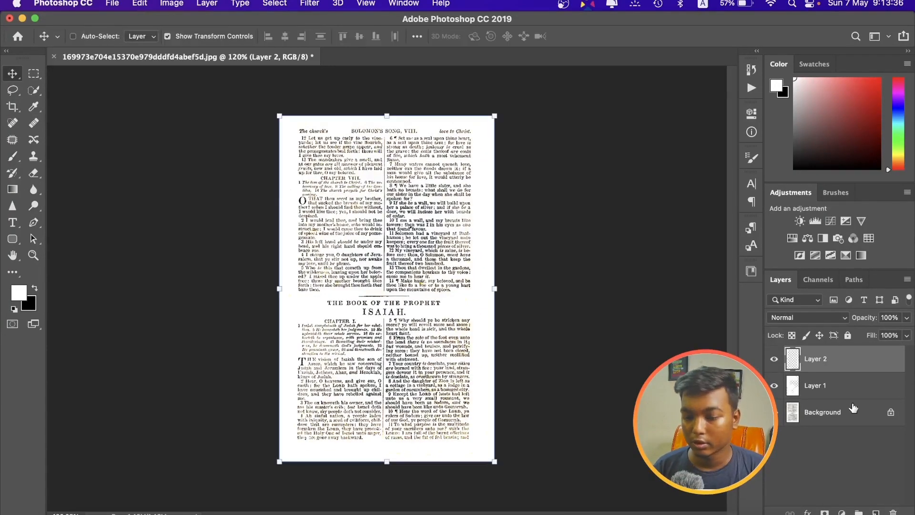
click(834, 416)
key(super+e)
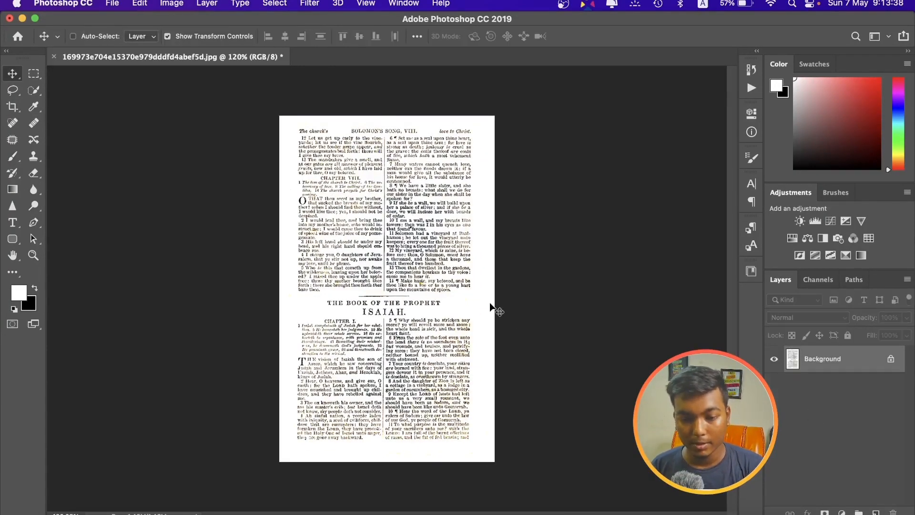
Step: Compare the original scan with the final merged page by switching between their history states, ending on the final merge
click(751, 70)
scroll(653, 106, up, 5)
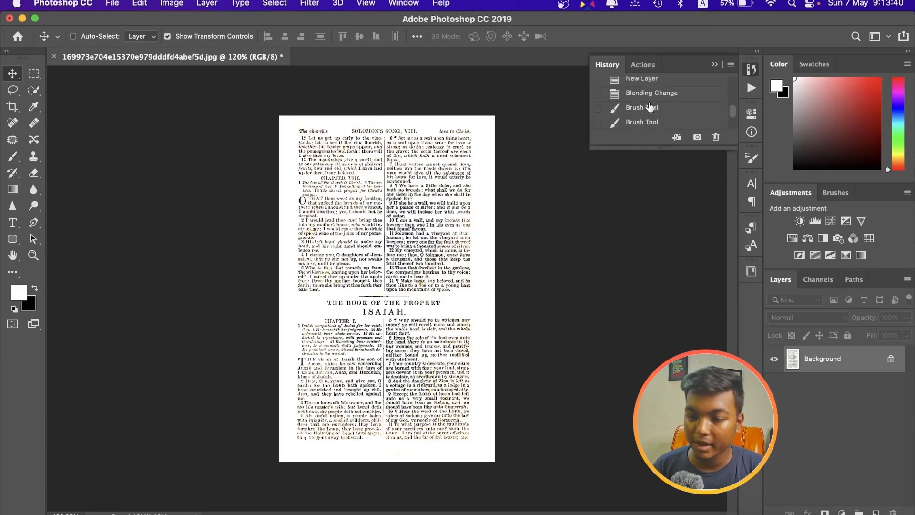
click(650, 90)
scroll(658, 104, down, 5)
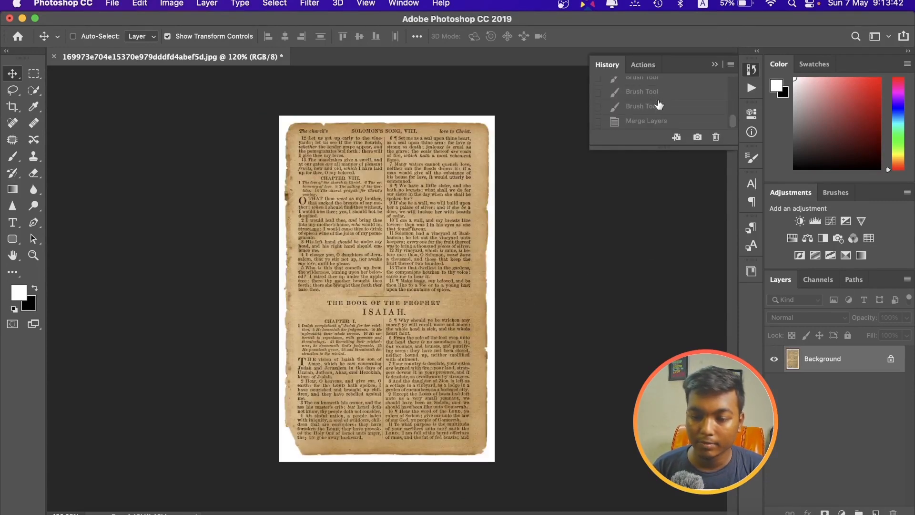
click(656, 121)
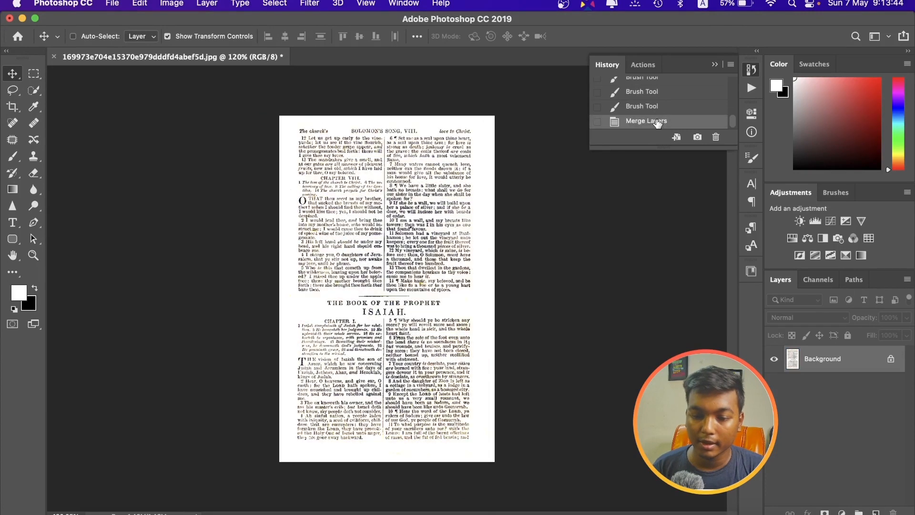
scroll(666, 97, up, 5)
click(658, 91)
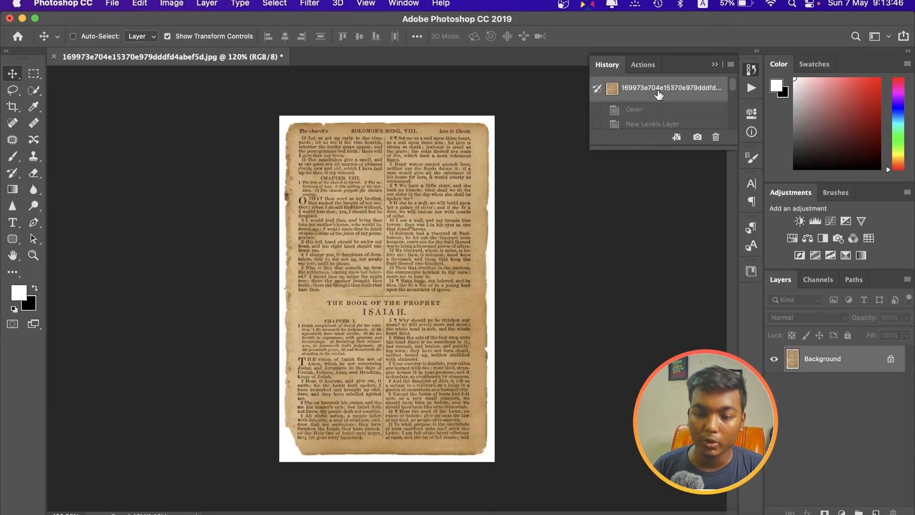
scroll(657, 96, down, 5)
click(656, 122)
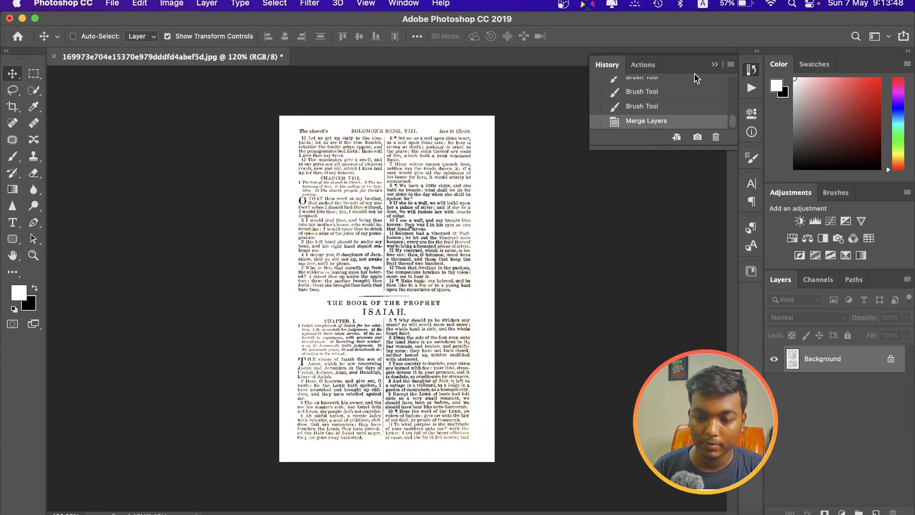